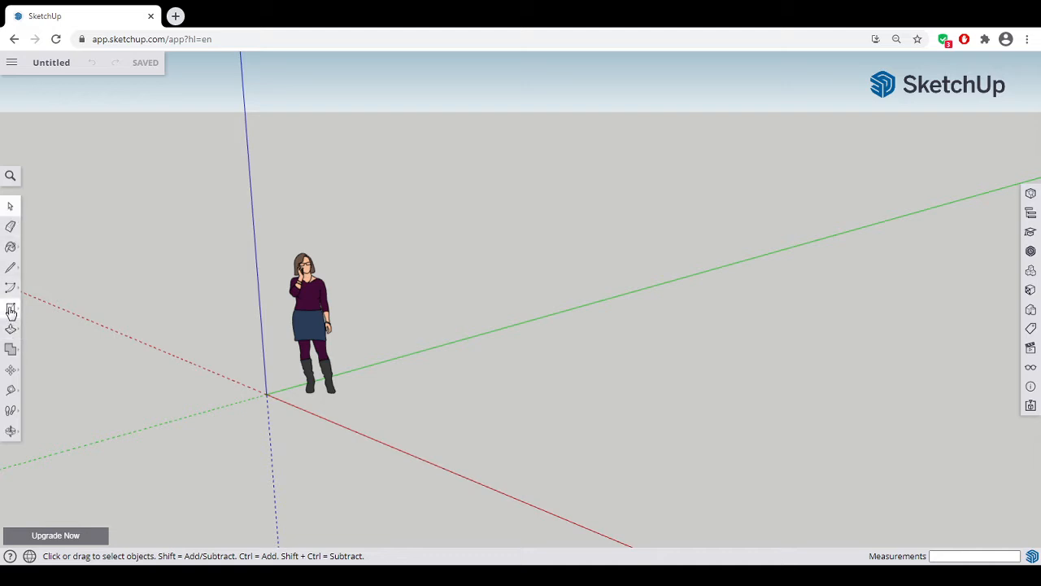
- Draw a 1200 x 1800 mm rectangle on the ground plane beside the scale figure
left_click(11, 310)
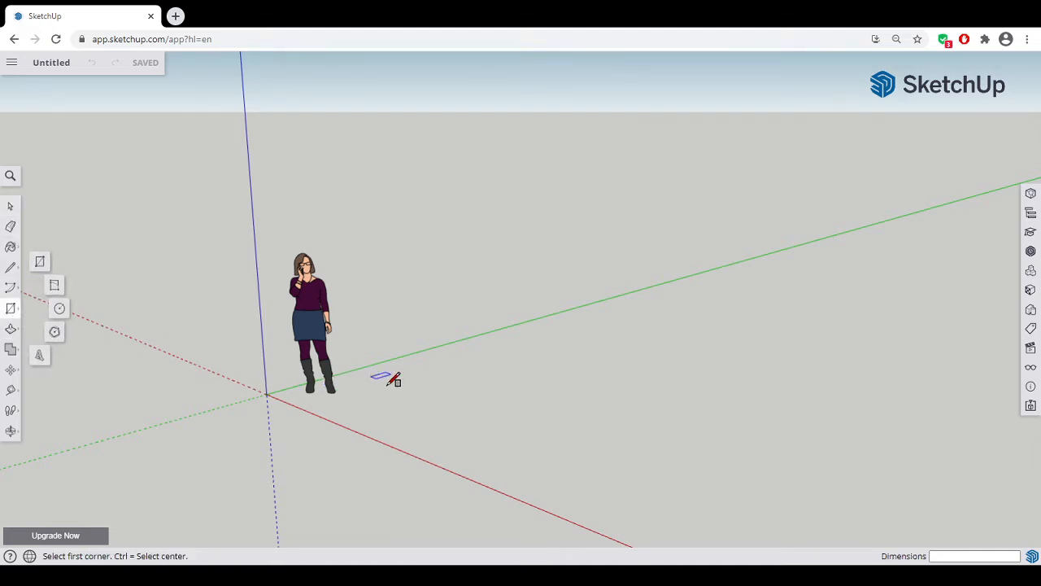
left_click(420, 393)
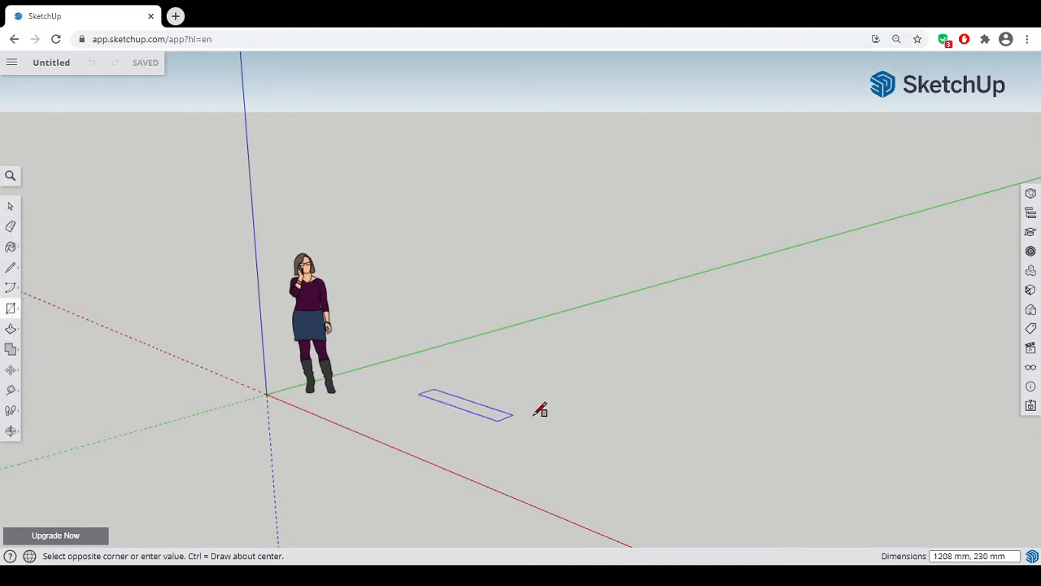
left_click(733, 360)
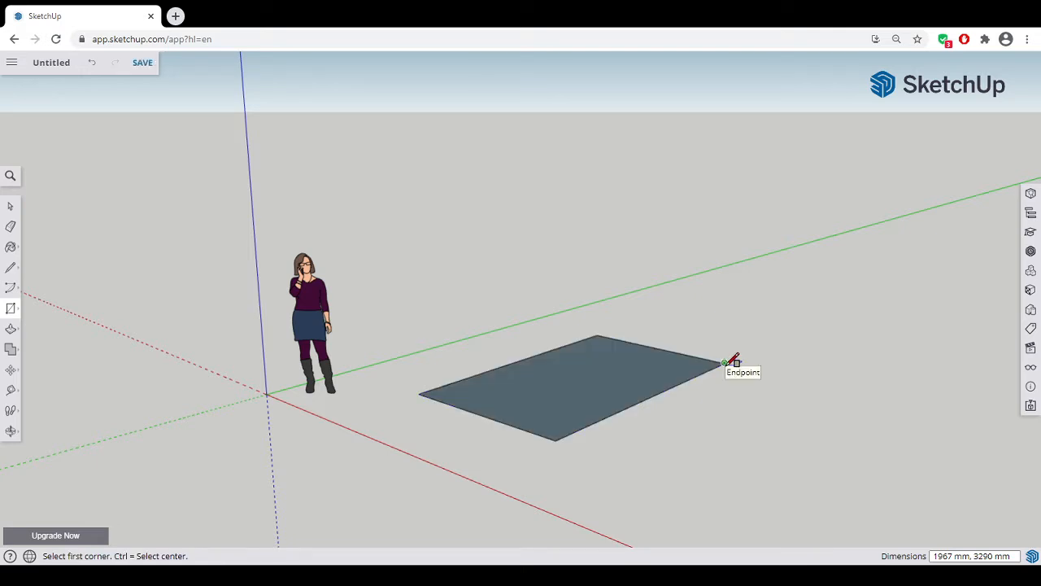
type("1200, 1800")
key("Return")
middle_click_drag(733, 359, 665, 360)
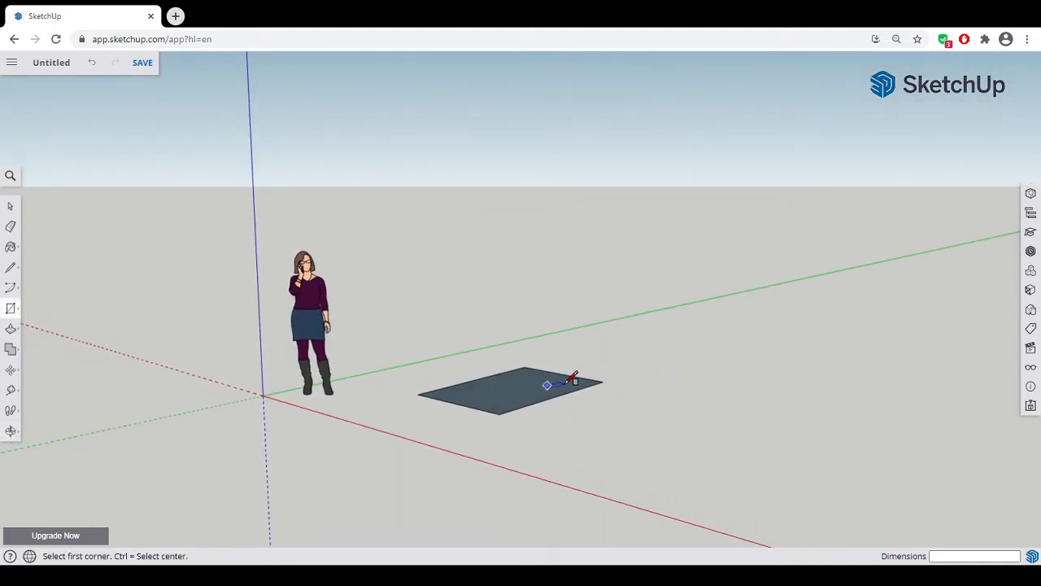
- Push/Pull the ground rectangle up into a box 2200 mm high
left_click(10, 329)
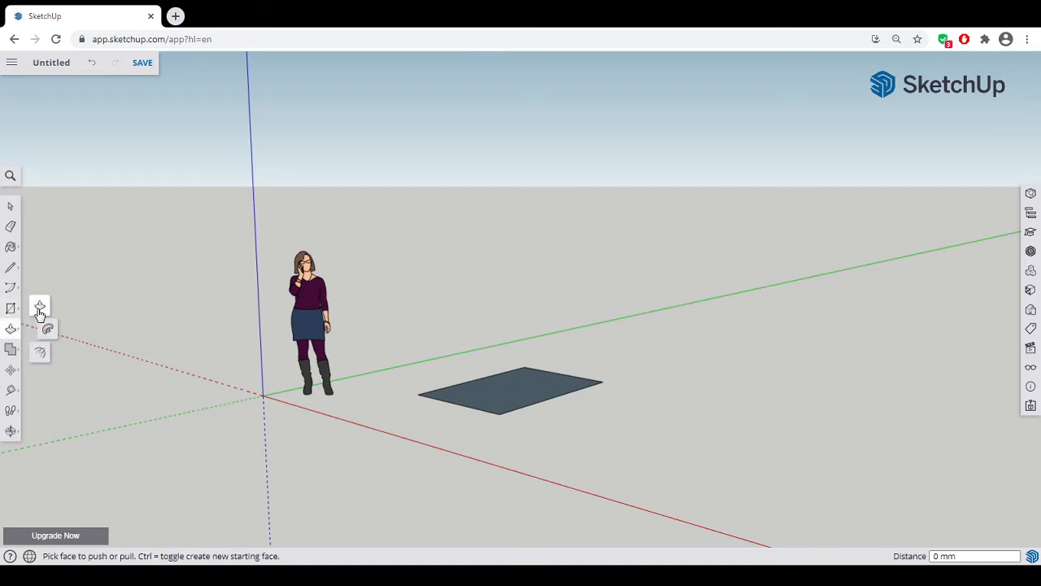
left_click(505, 396)
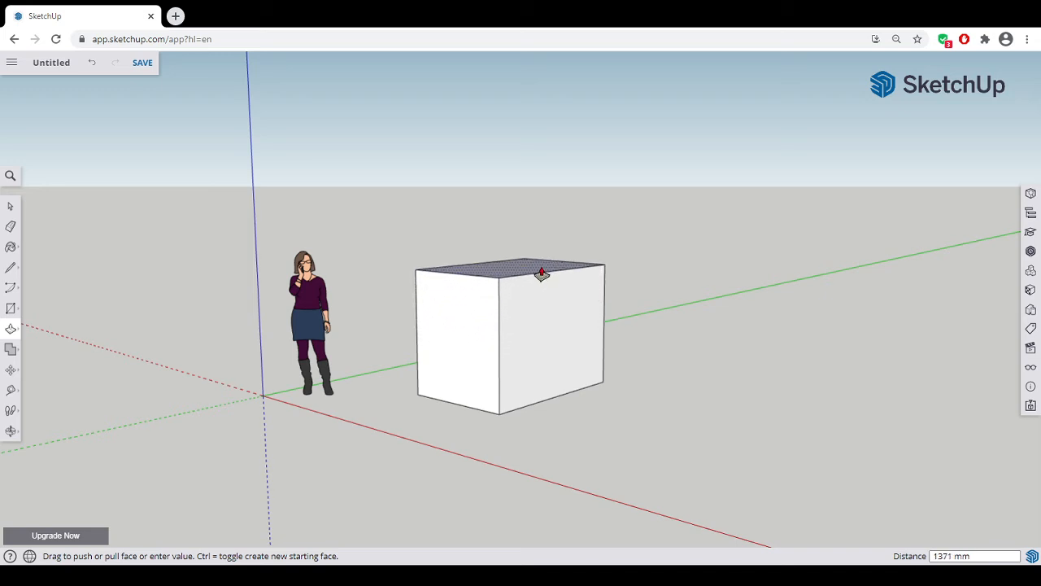
left_click(542, 275)
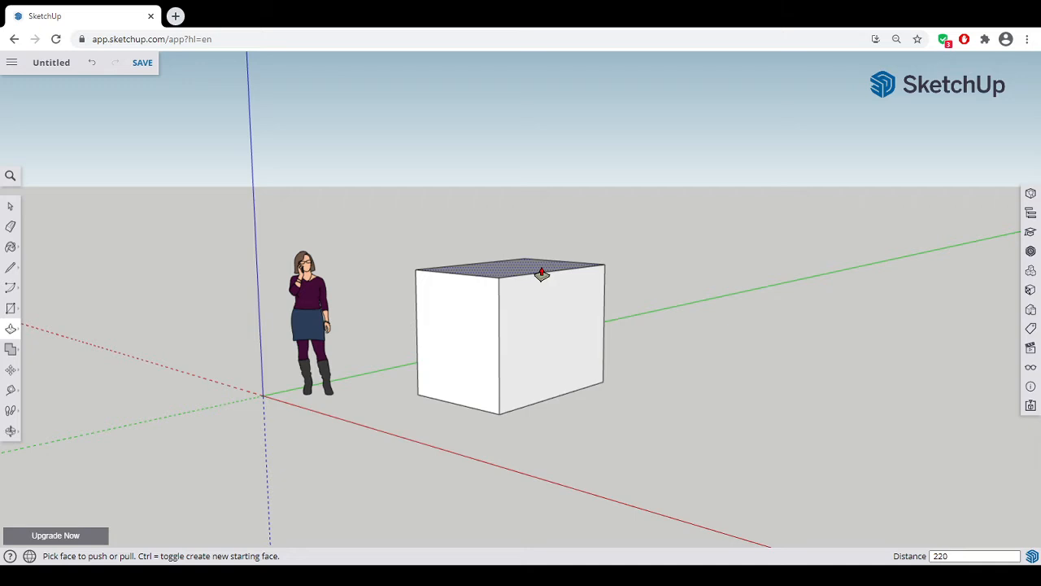
left_click(541, 274)
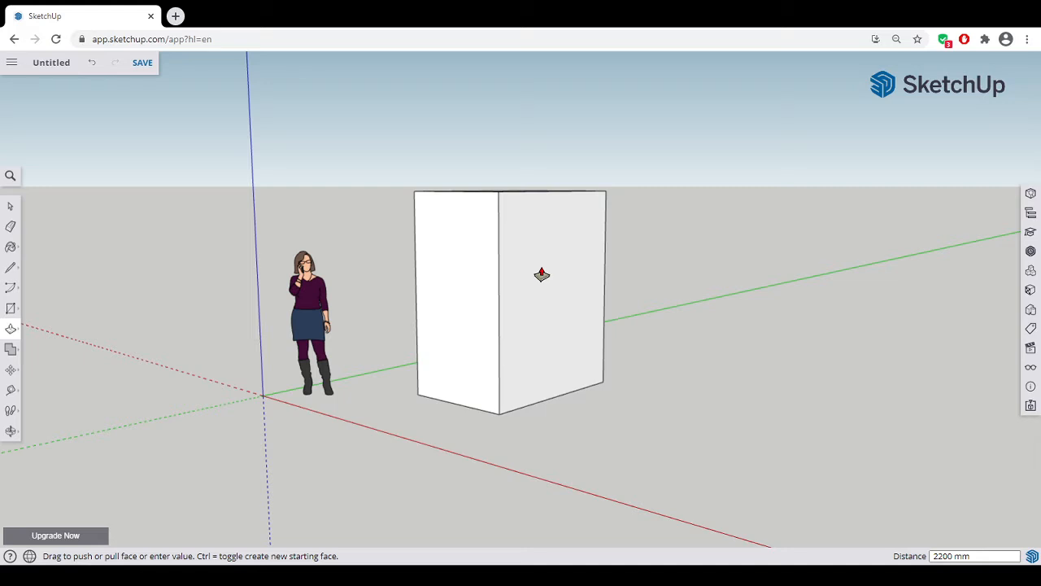
middle_click_drag(539, 272, 720, 327)
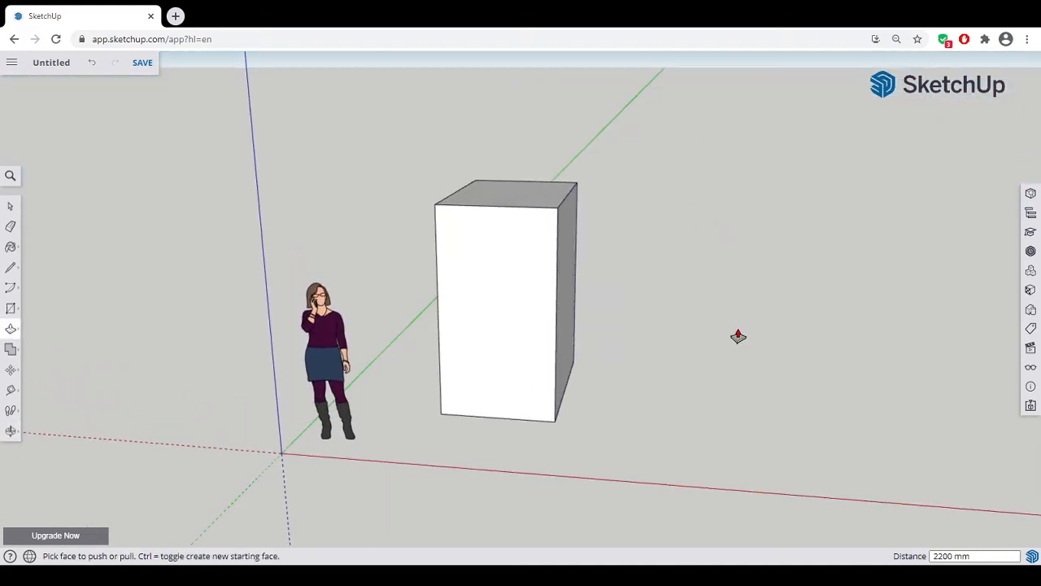
- Draw a vertical centre line on the narrow front face from the top edge's midpoint to the bottom edge's midpoint
left_click(12, 272)
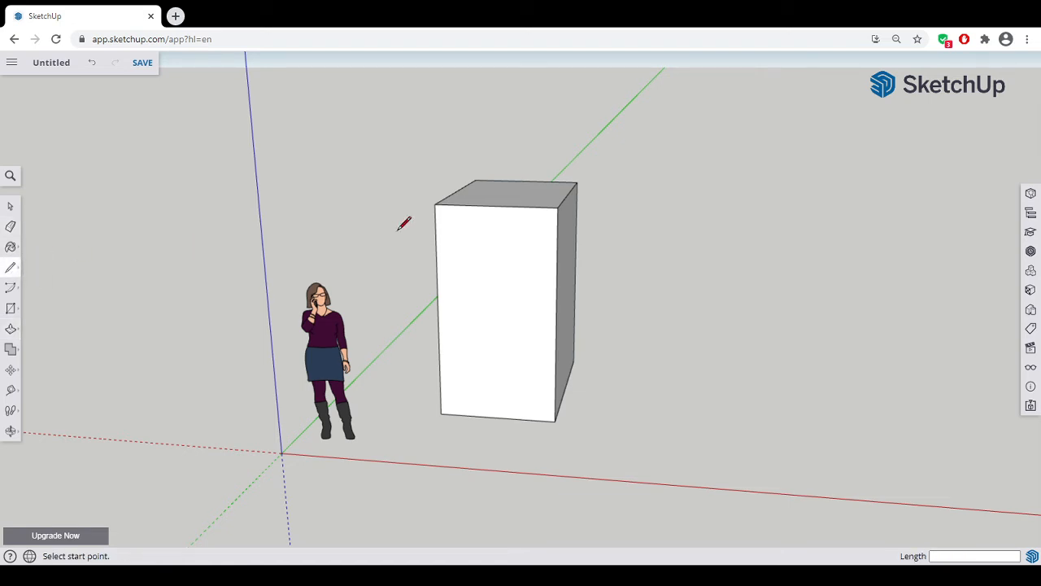
left_click(495, 204)
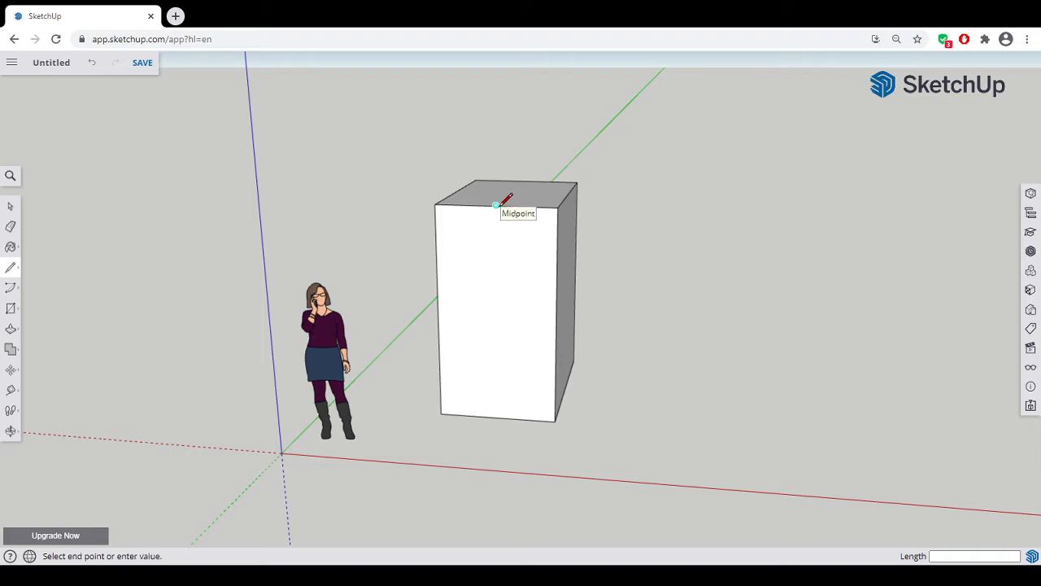
left_click(497, 416)
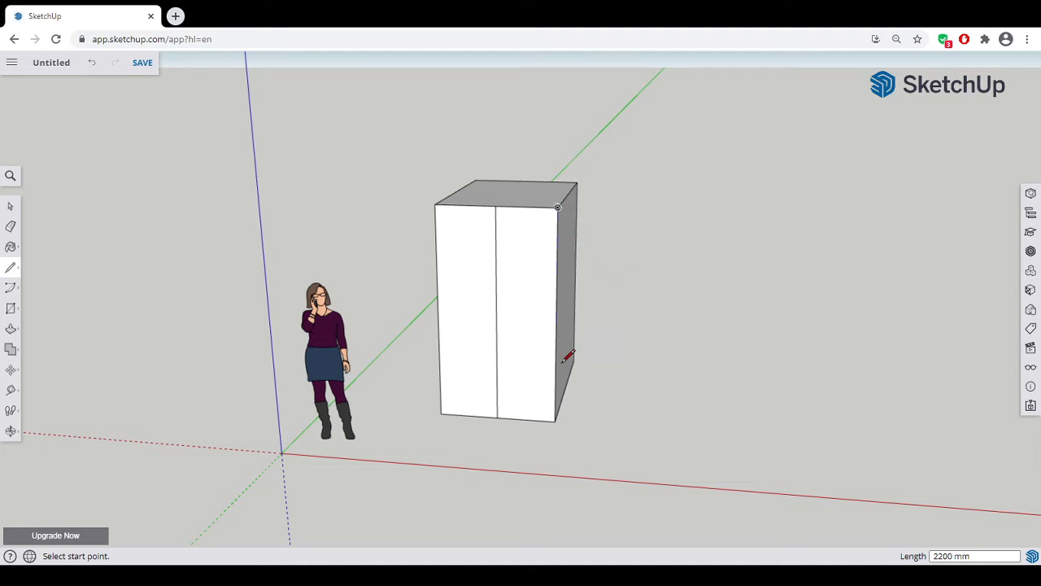
- Draw a 200 mm line down from the top of the front face's centre line to mark the eaves height
left_click(495, 205)
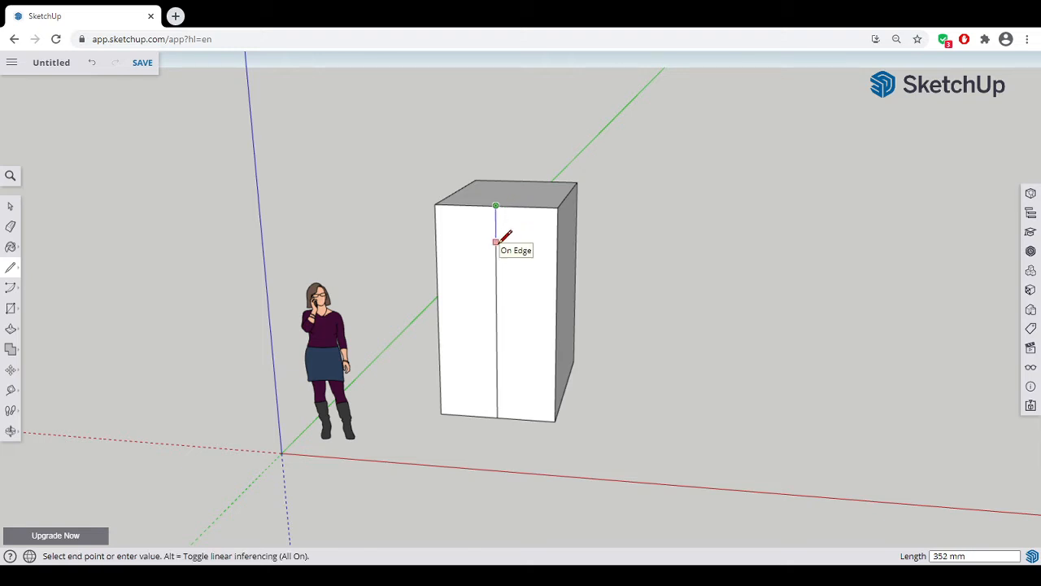
left_click(495, 242)
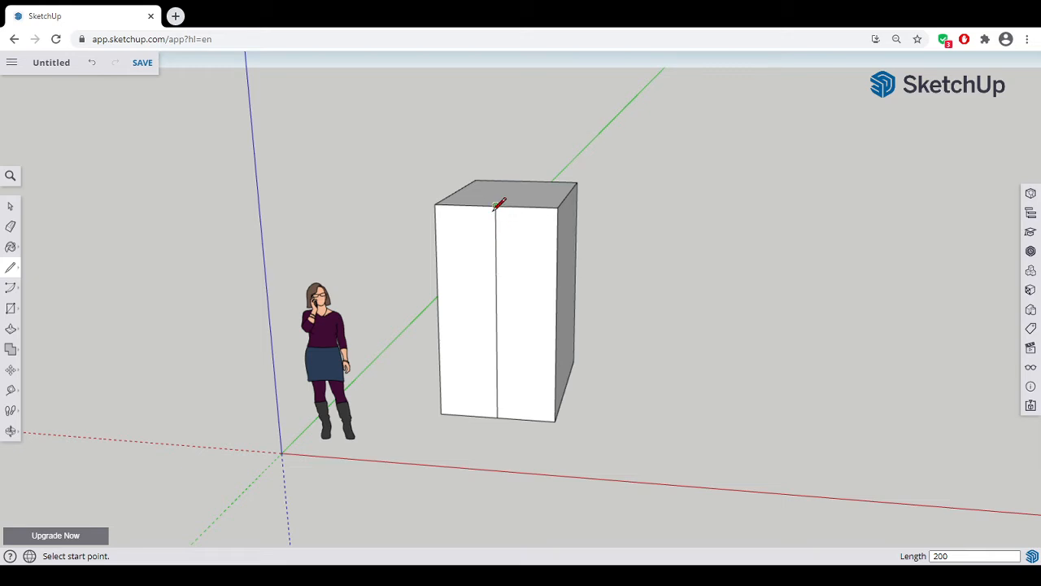
left_click(495, 205)
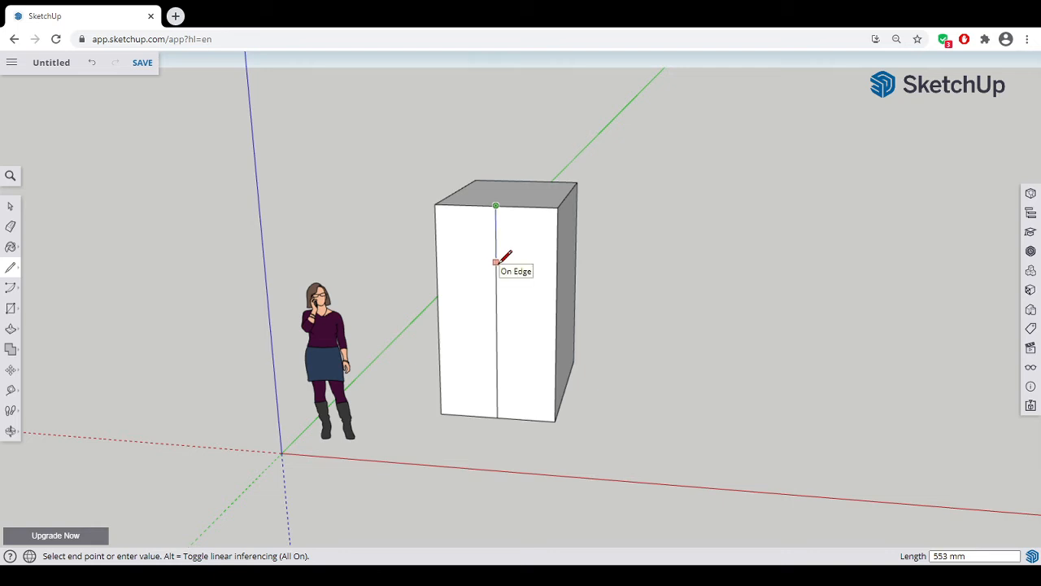
key("Escape")
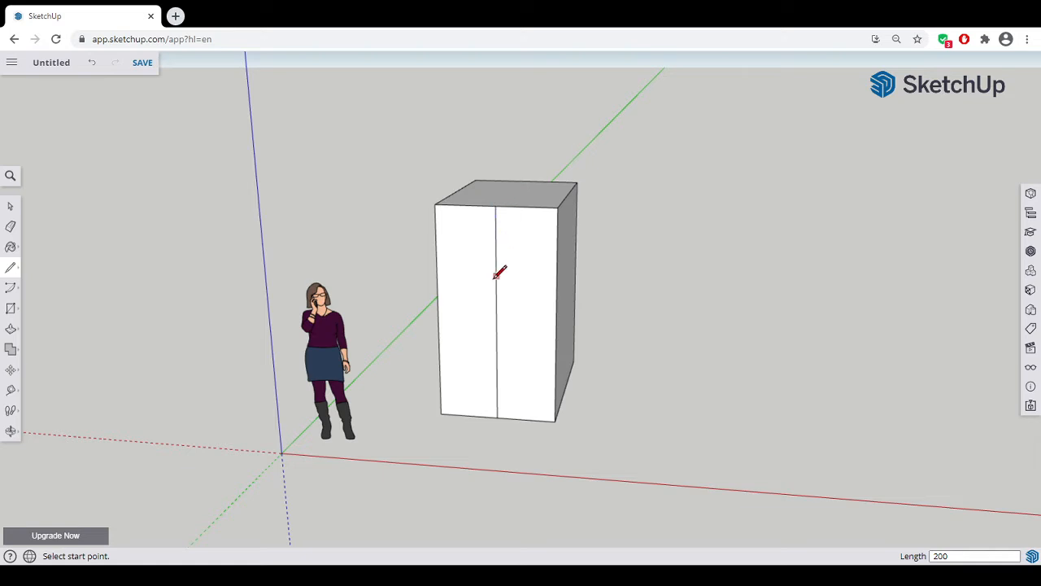
- Draw horizontal lines from the 200 mm mark on the centre line to both side edges of the front face
left_click(495, 226)
left_click(557, 228)
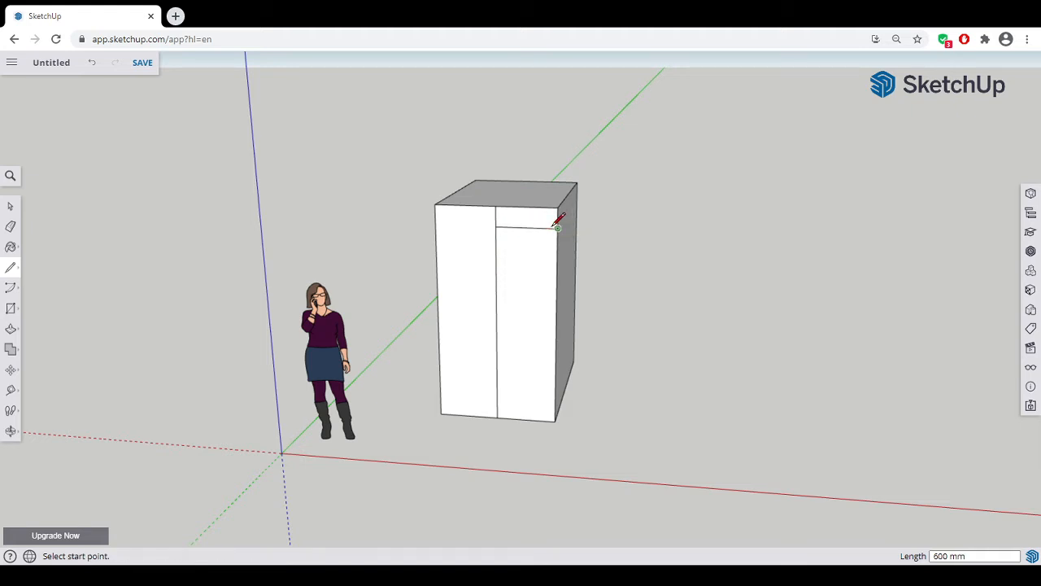
left_click(495, 226)
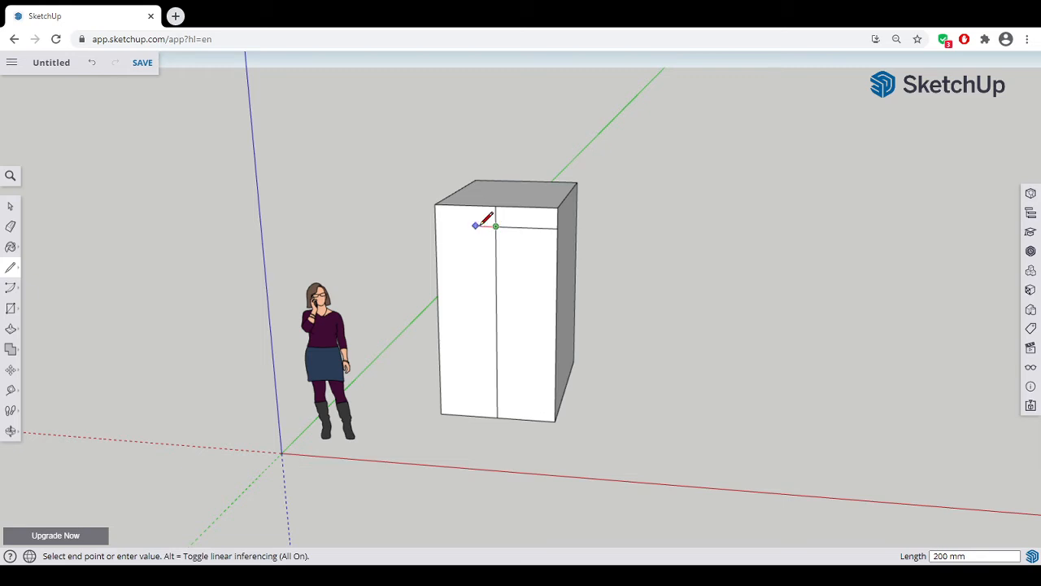
left_click(436, 224)
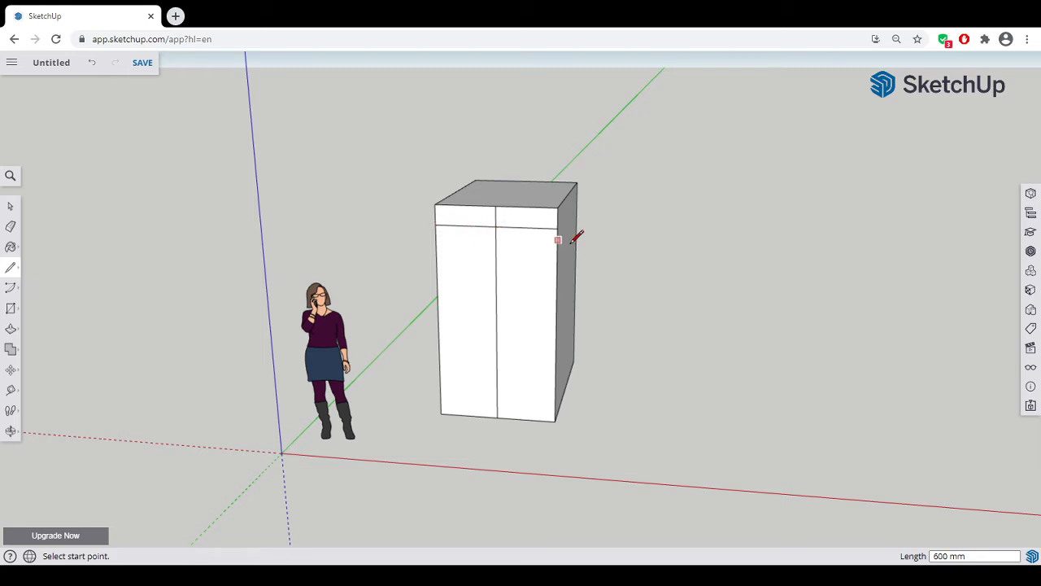
left_click(435, 204)
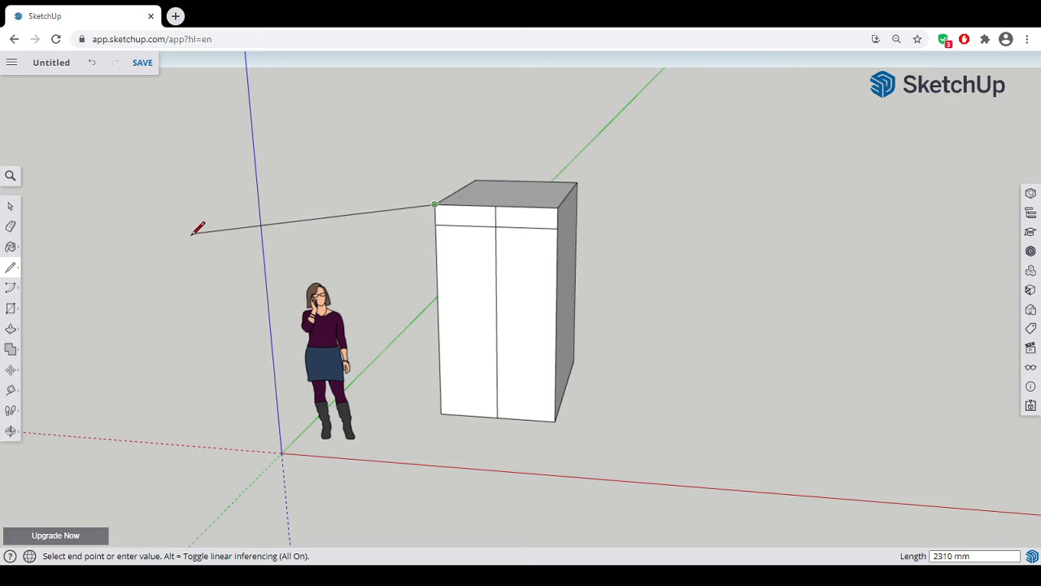
key("Escape")
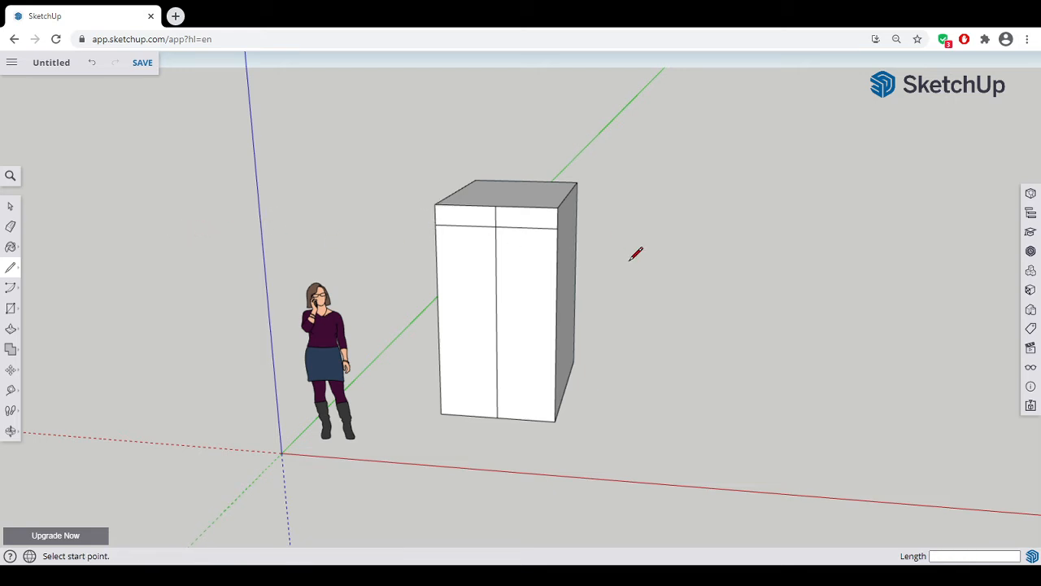
- Draw two sloping gable lines from the front top edge's midpoint to the outer ends of the horizontal line
middle_click_drag(636, 254, 196, 294)
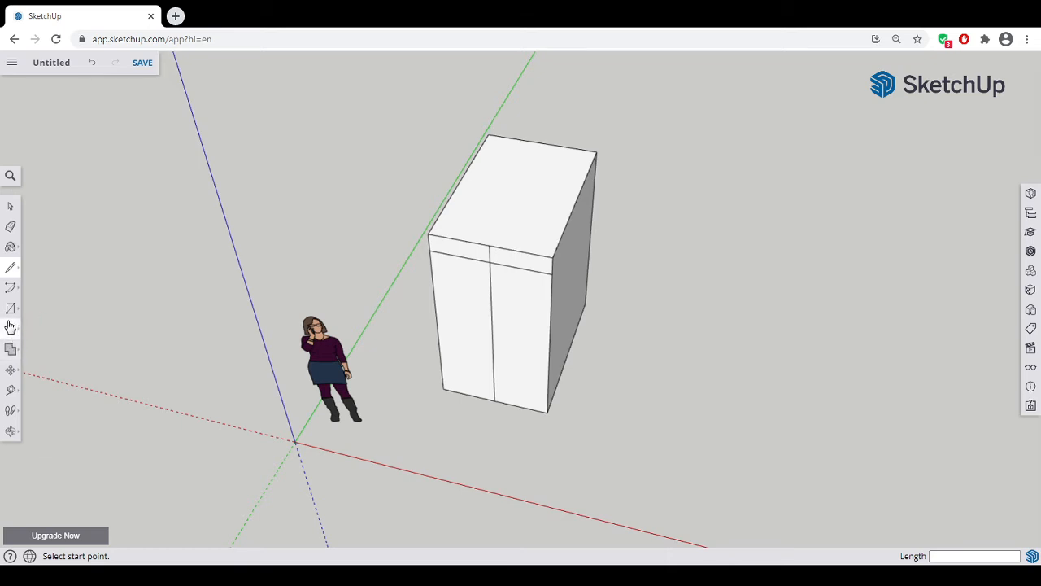
left_click(490, 244)
left_click(431, 250)
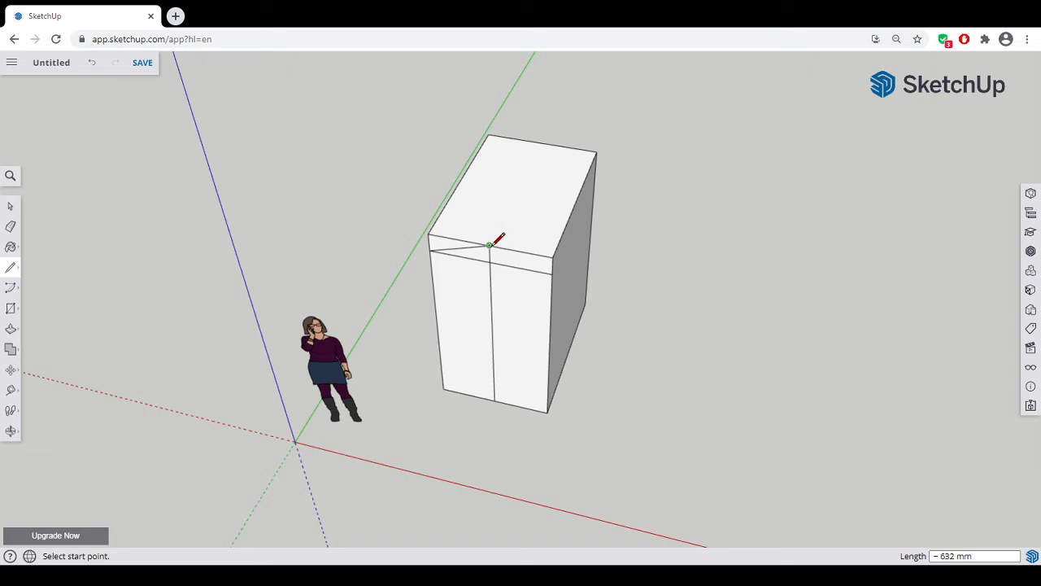
left_click(491, 244)
left_click(554, 274)
mouse_move(736, 222)
middle_mouse_down()
mouse_move(751, 103)
mouse_move(603, 140)
middle_mouse_up()
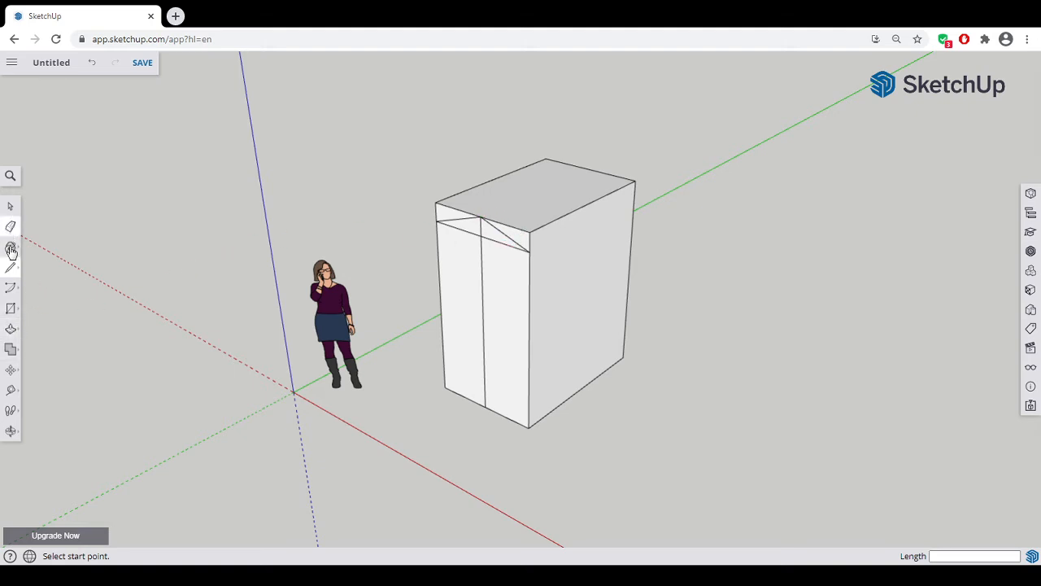
- Push both triangular corners above the gable lines back 1800 mm through the box to form the pitched roof
left_click(12, 329)
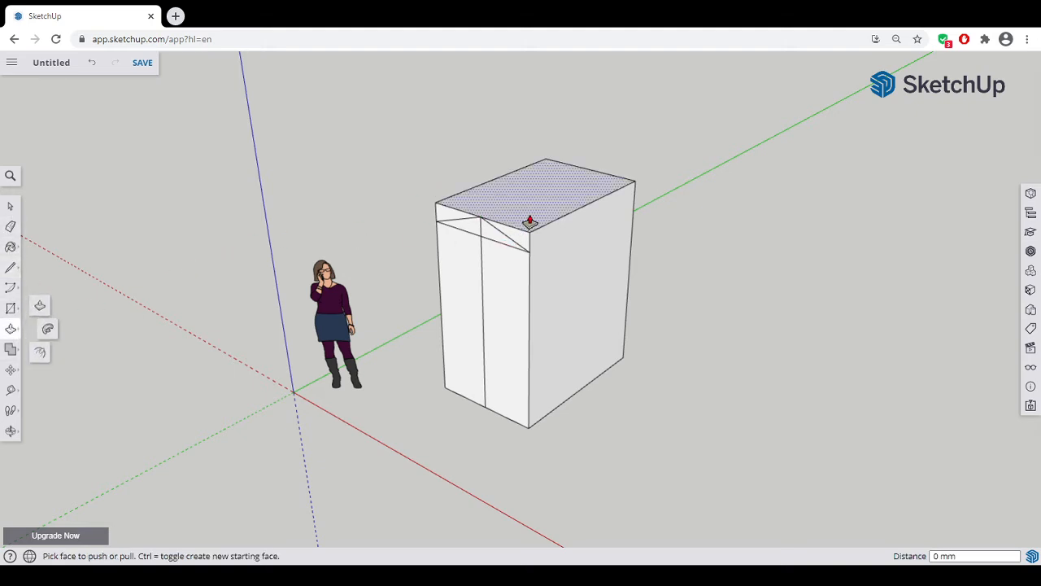
left_click(515, 233)
left_click(640, 197)
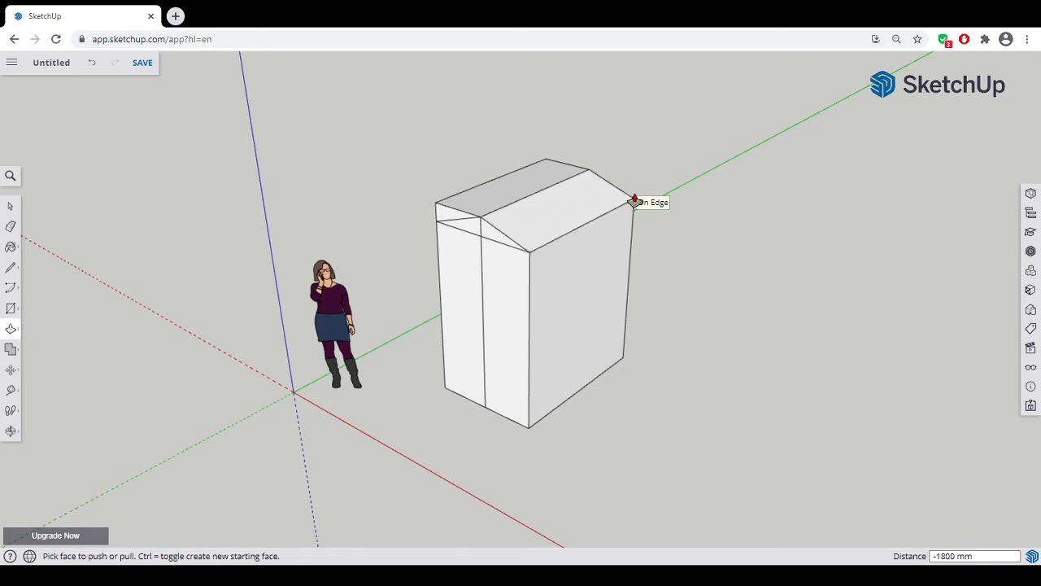
left_click(460, 218)
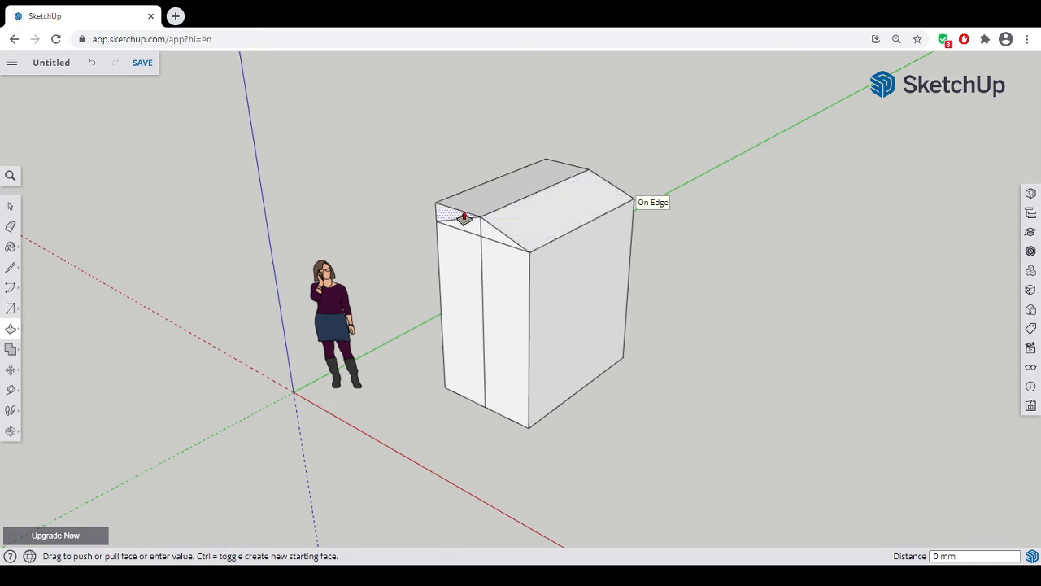
left_click(583, 172)
middle_click_drag(558, 290, 637, 269)
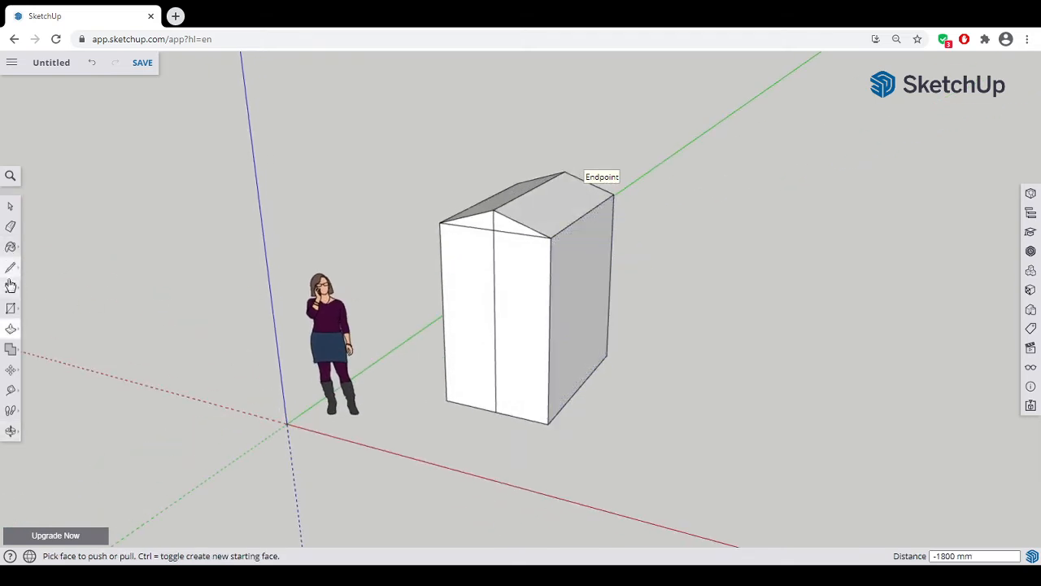
- Mark a point 1800 mm up the front centre line from the base and draw a horizontal line from it to the face's right edge
left_click(10, 309)
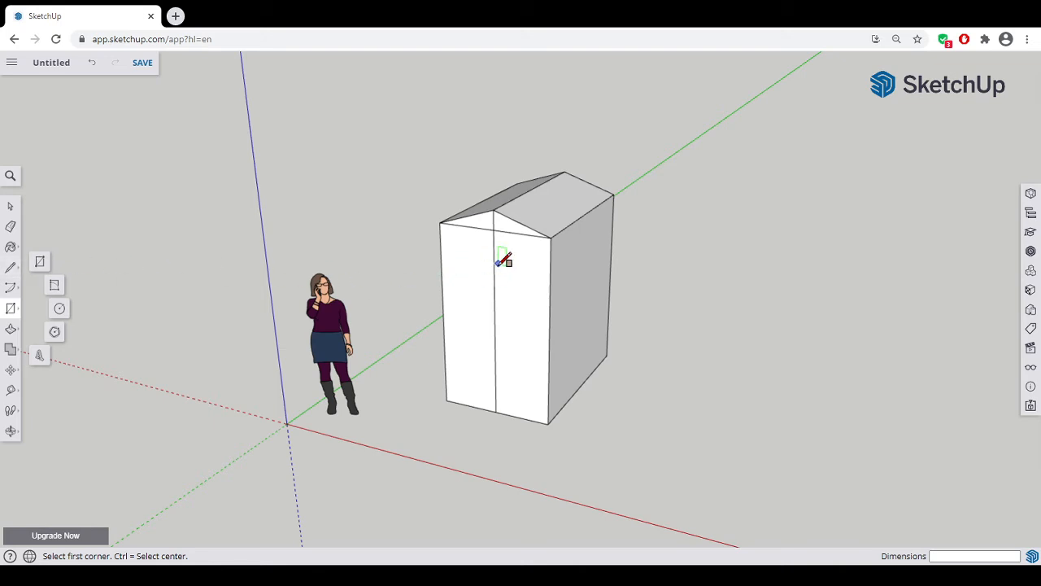
middle_click_drag(554, 355, 669, 257)
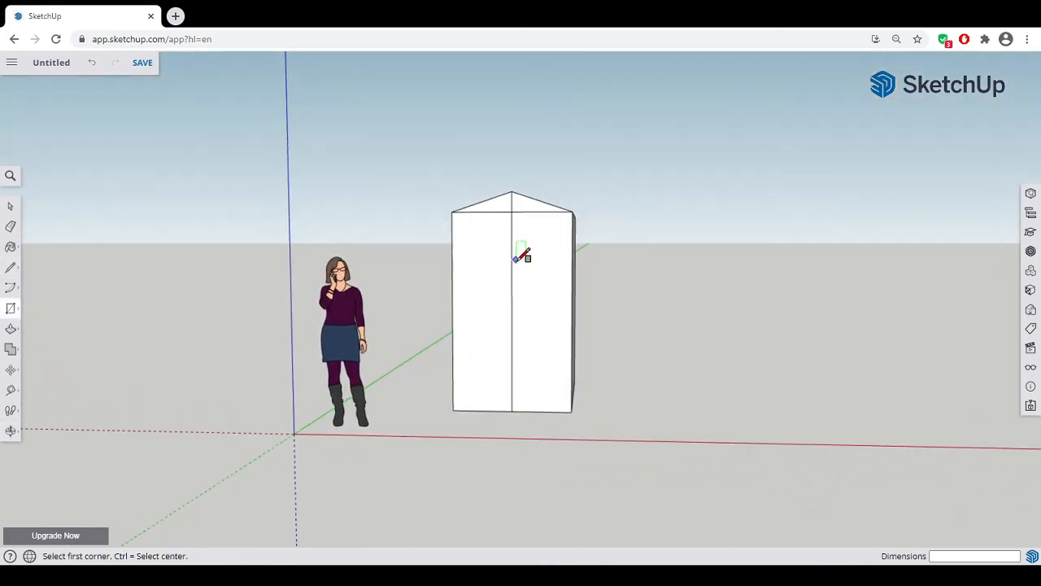
left_click(11, 269)
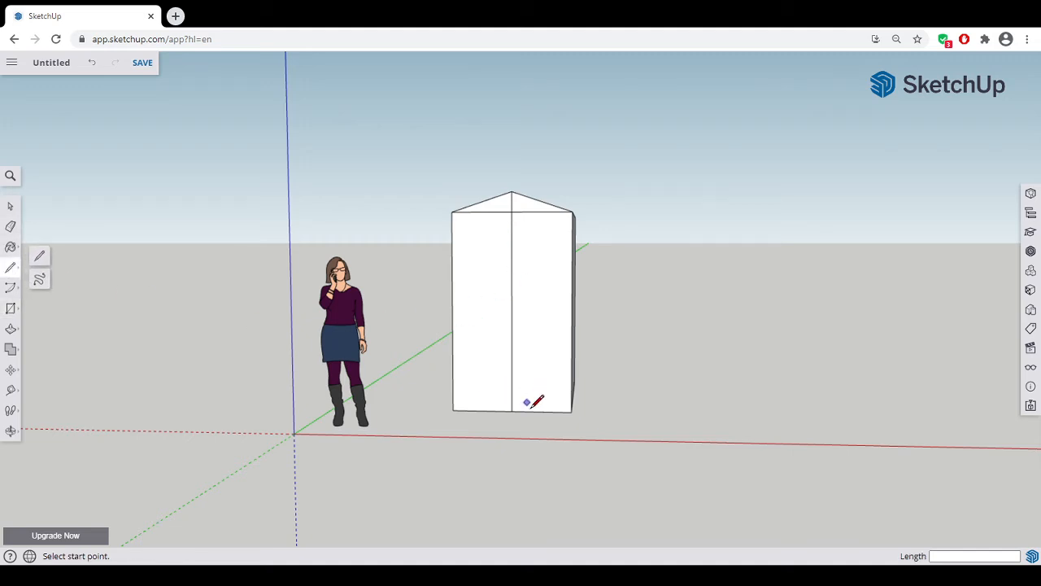
left_click(512, 410)
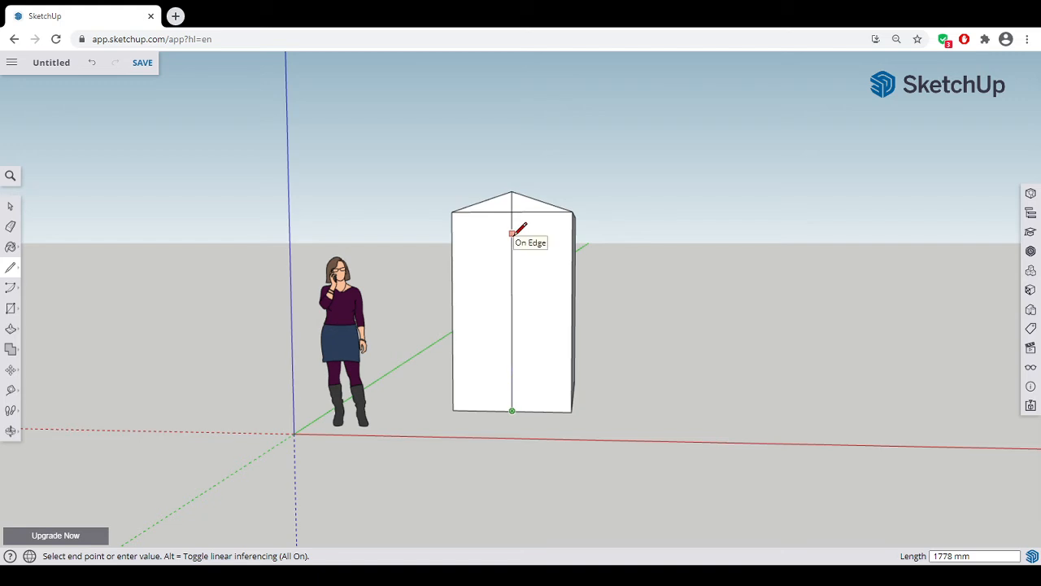
type("1800")
key("Return")
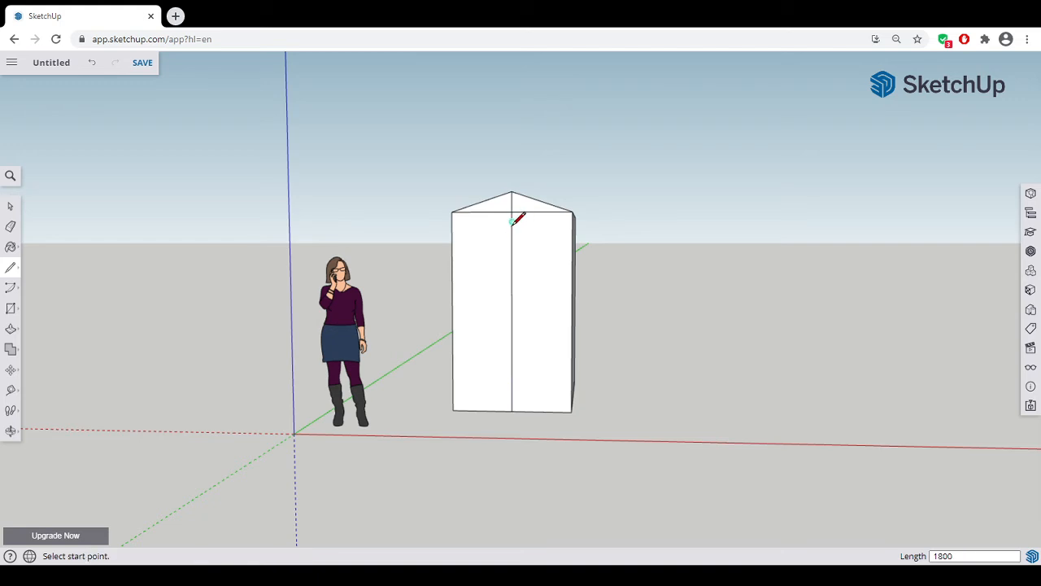
left_click(512, 231)
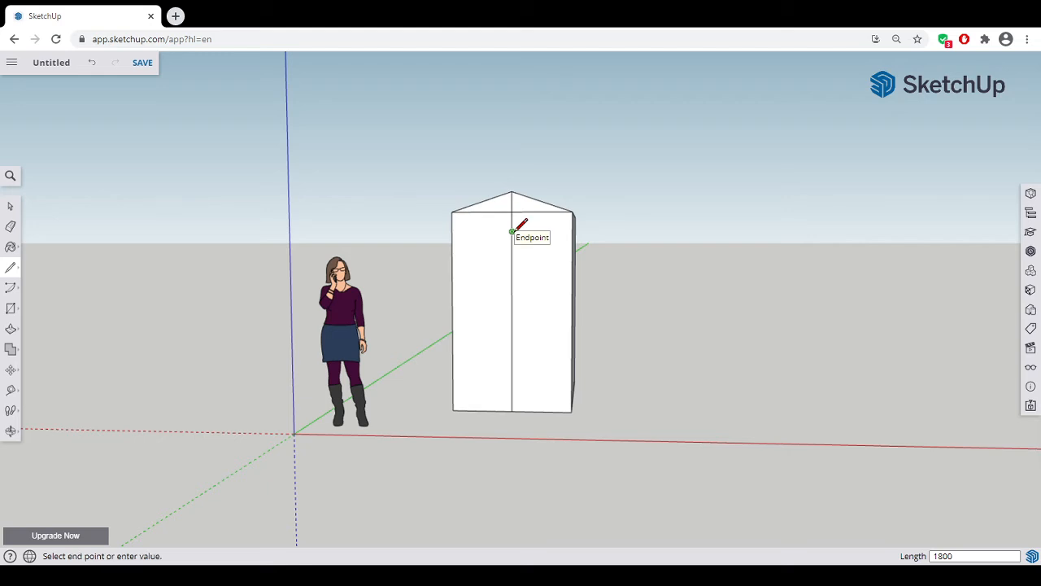
left_click(573, 232)
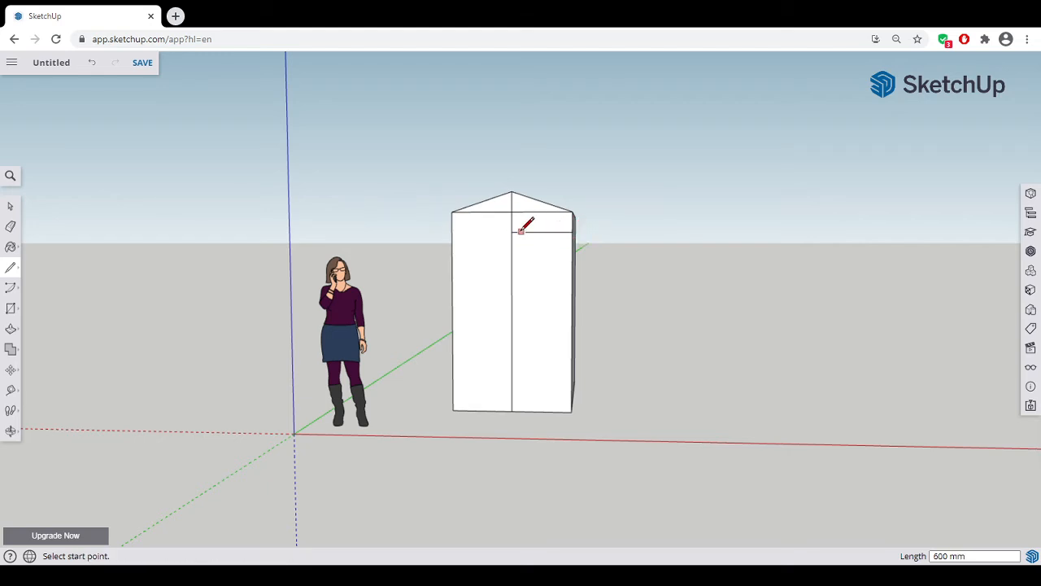
- Draw a vertical line on the front face from the midpoint of the right-hand 1800 mm-high guide line down to the base
left_click(511, 231)
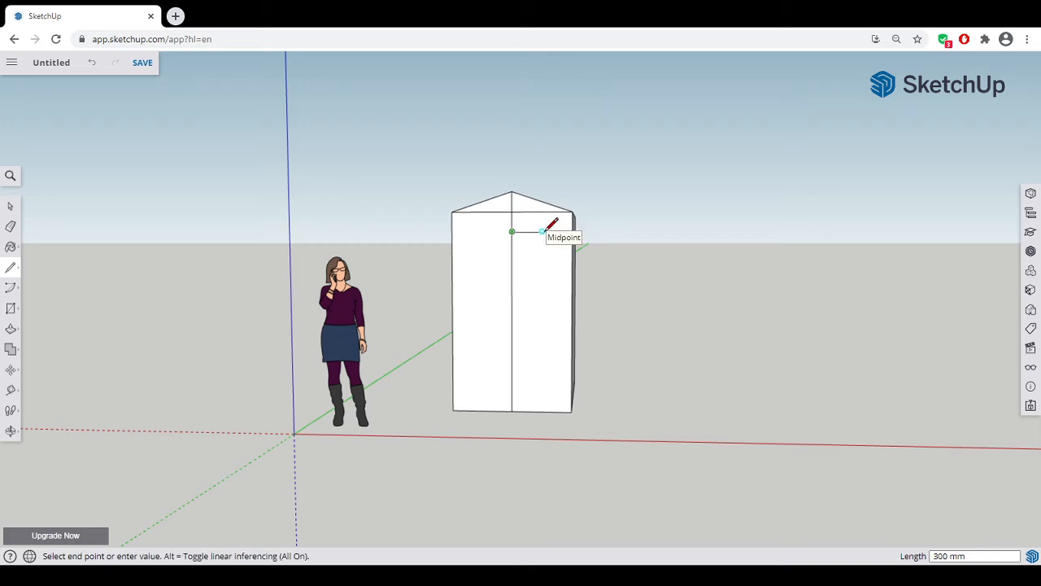
left_click(542, 232)
left_click(542, 232)
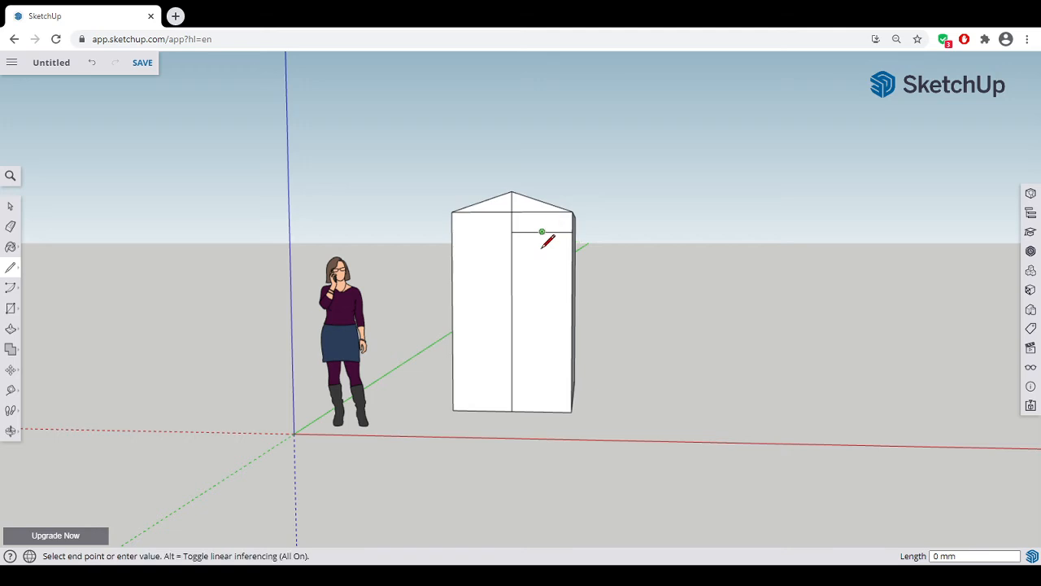
left_click(542, 411)
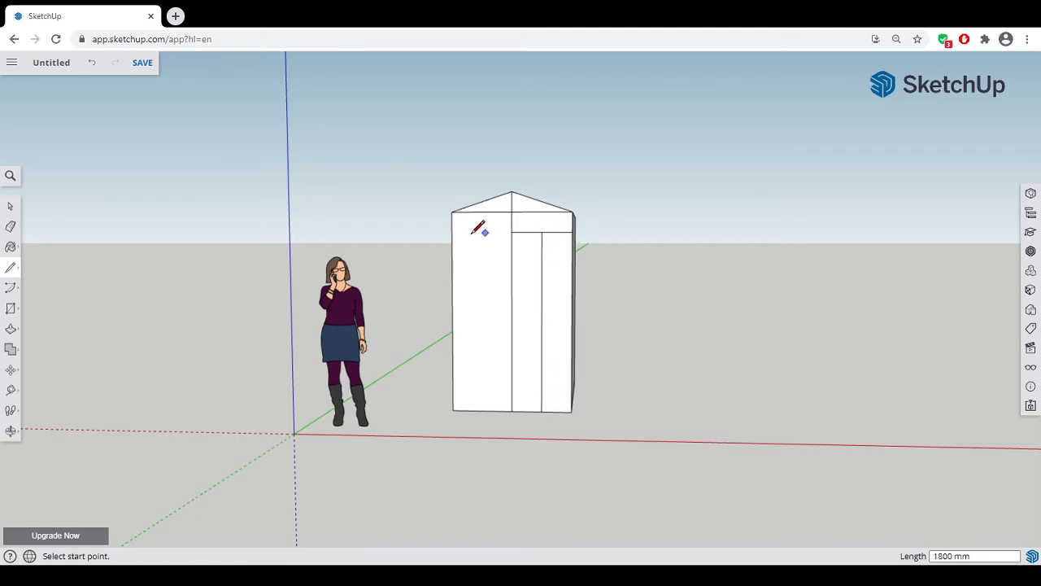
- Mirror the guide layout on the front face's left half: a horizontal line to the side edge and a vertical from its midpoint to the base
left_click(512, 232)
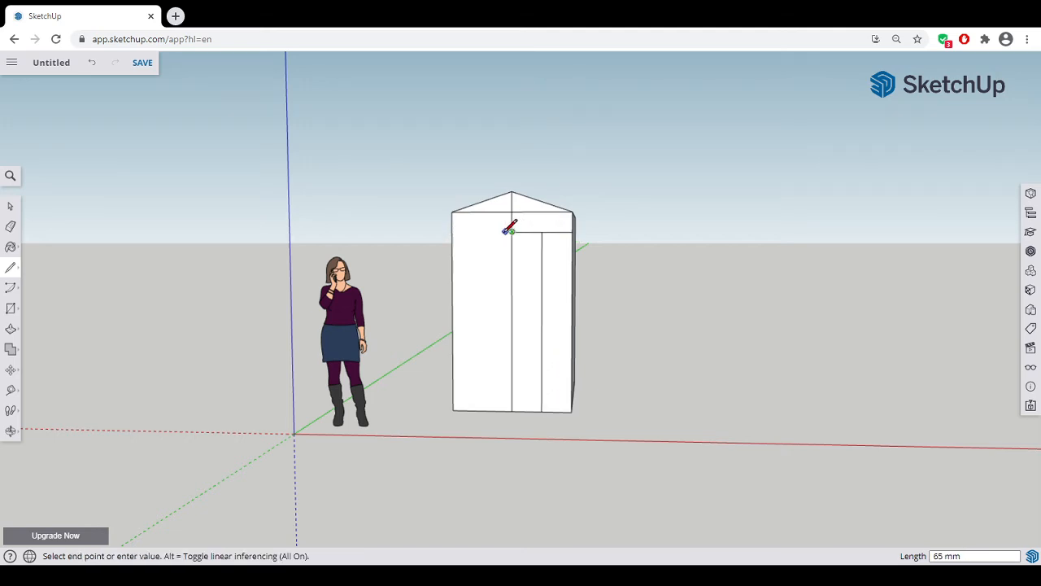
left_click(452, 231)
left_click(512, 232)
left_click(482, 231)
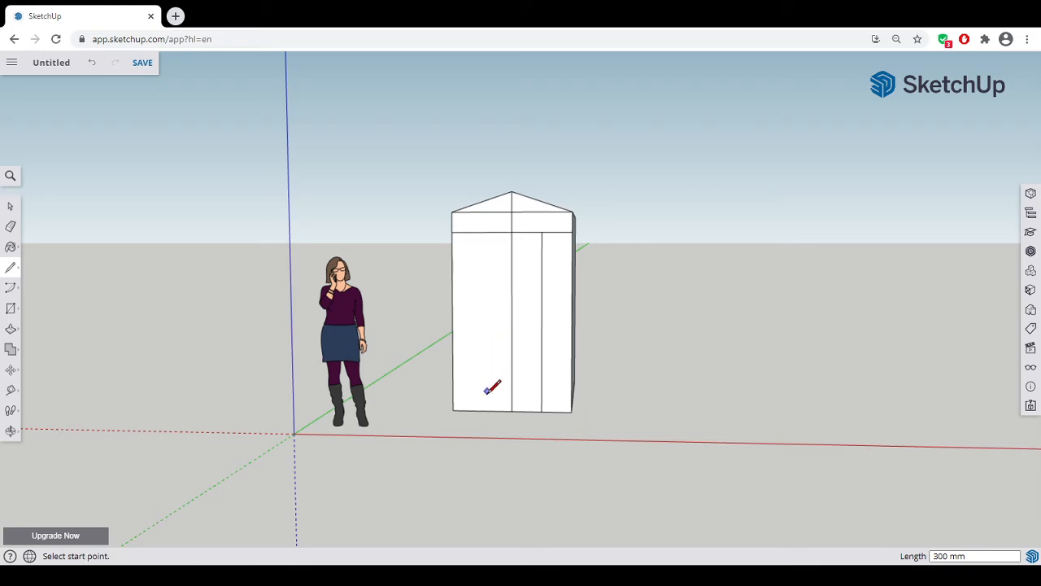
left_click(481, 232)
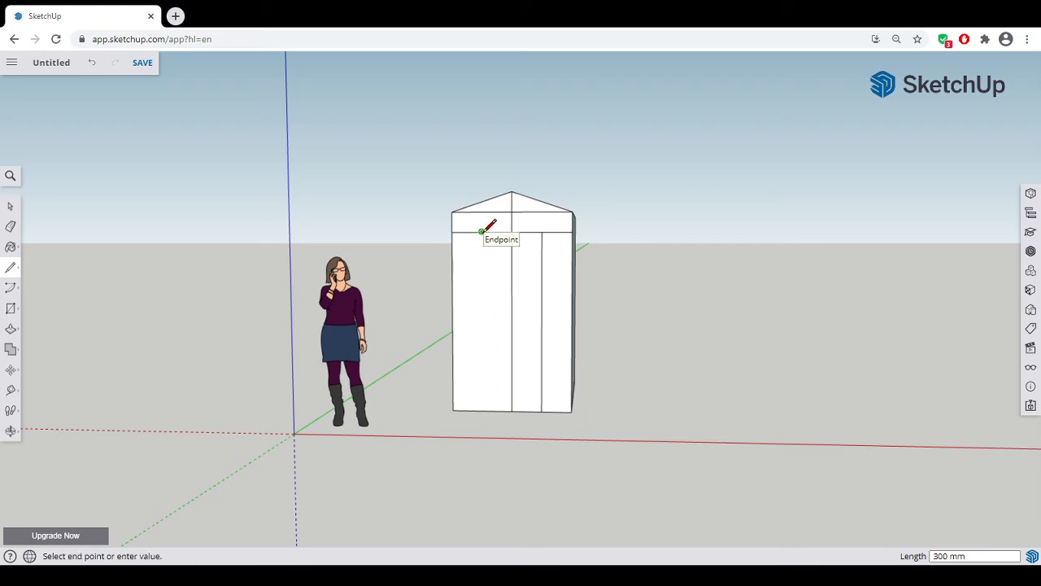
left_click(482, 410)
- Erase the centre line and the surplus horizontal lines on the front face, leaving only the door outline
middle_click_drag(506, 391, 558, 423)
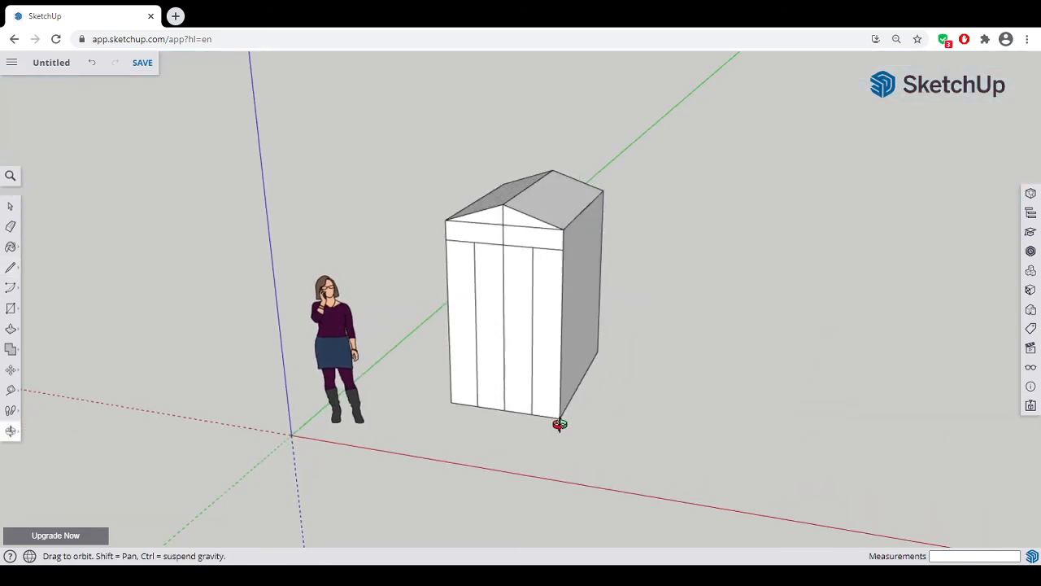
left_click(11, 228)
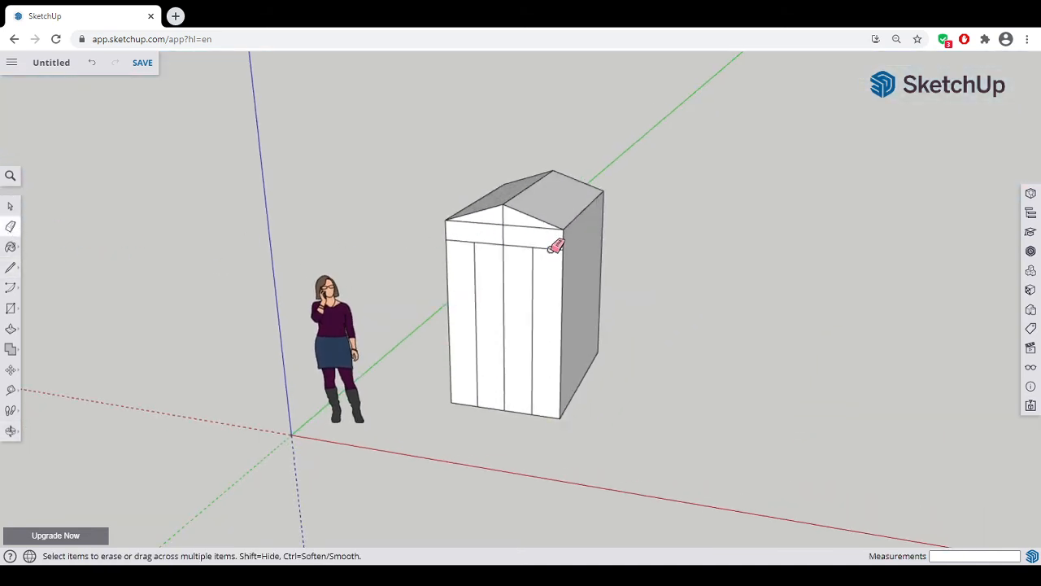
left_click(517, 228)
left_click(503, 225)
left_click(466, 240)
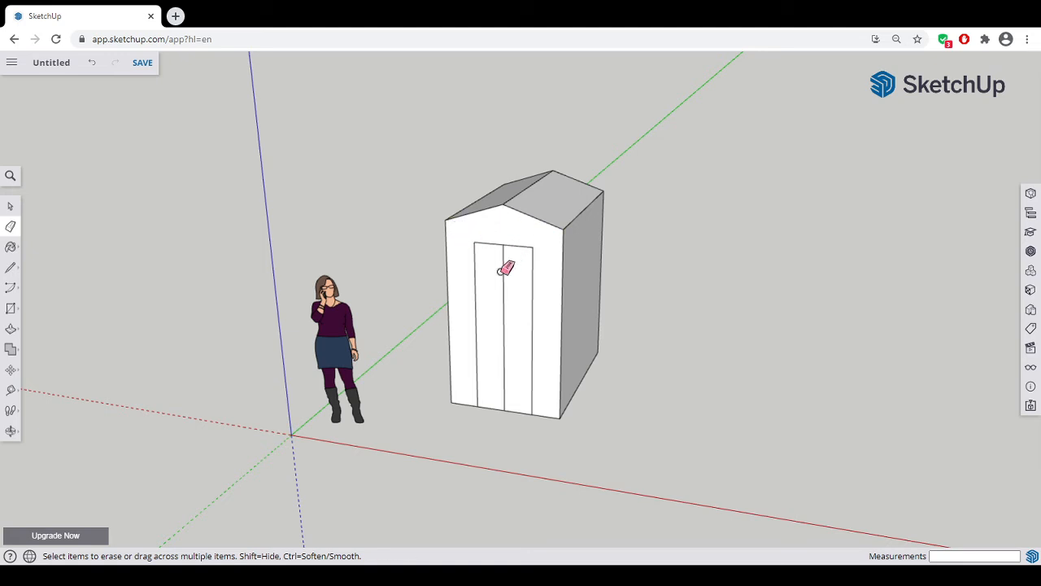
left_click(502, 273)
- Draw two window rectangles side by side high on the right side wall, about 464 x 428 mm and 467 x 467 mm
middle_click_drag(705, 274, 539, 282)
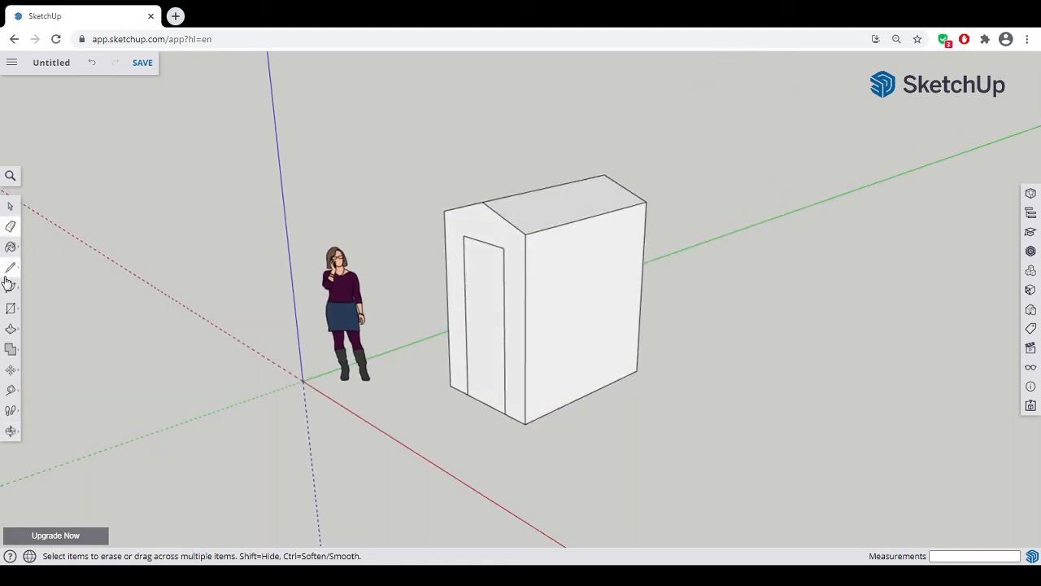
left_click(10, 310)
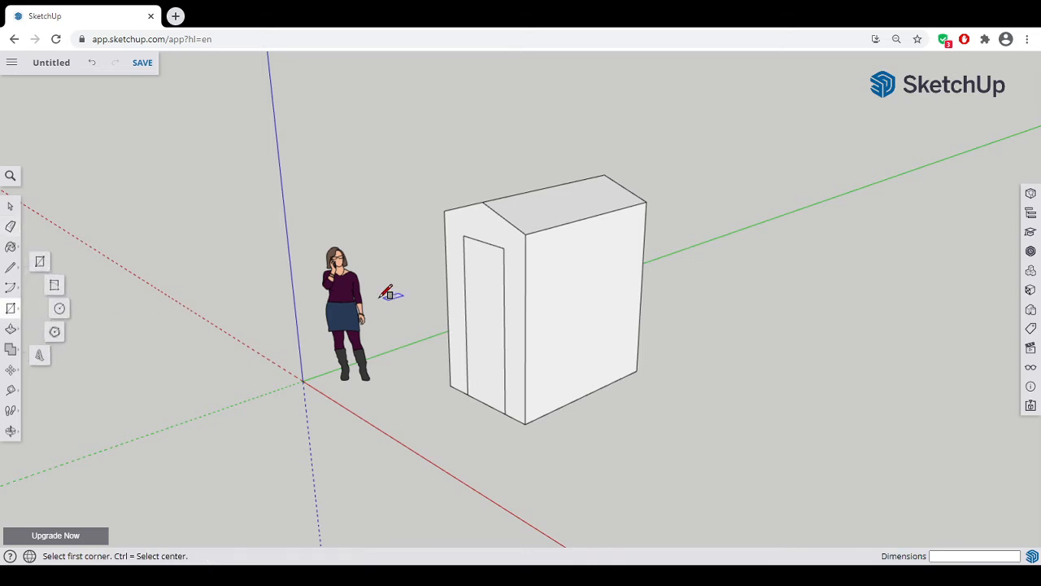
left_click(544, 250)
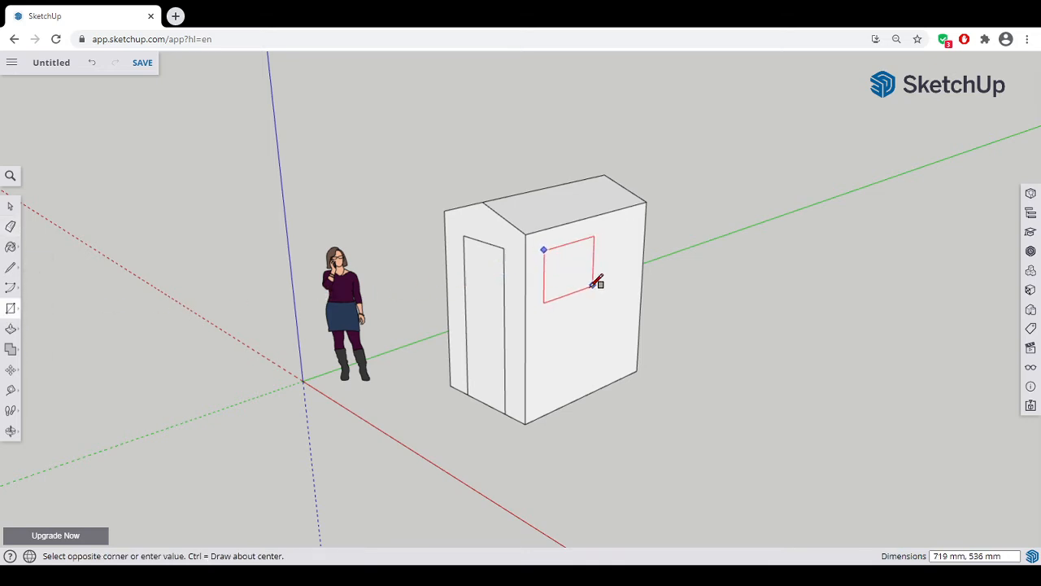
left_click(574, 286)
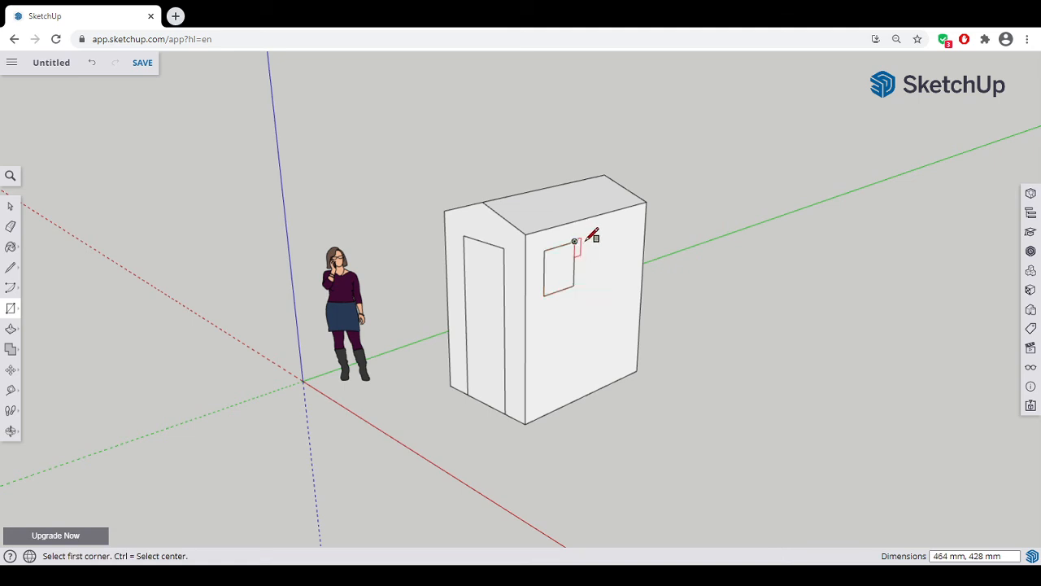
left_click(574, 242)
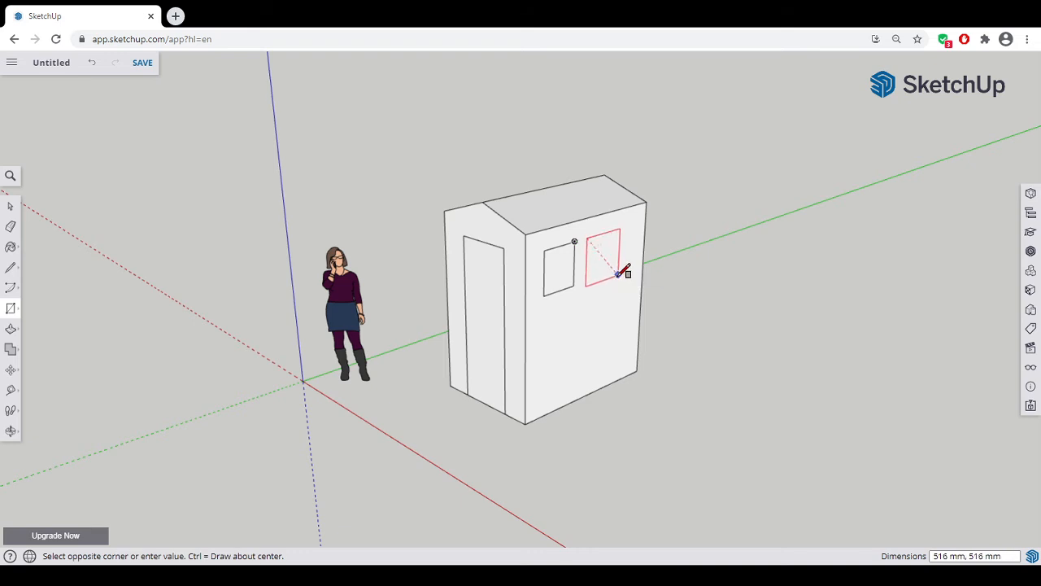
left_click(614, 271)
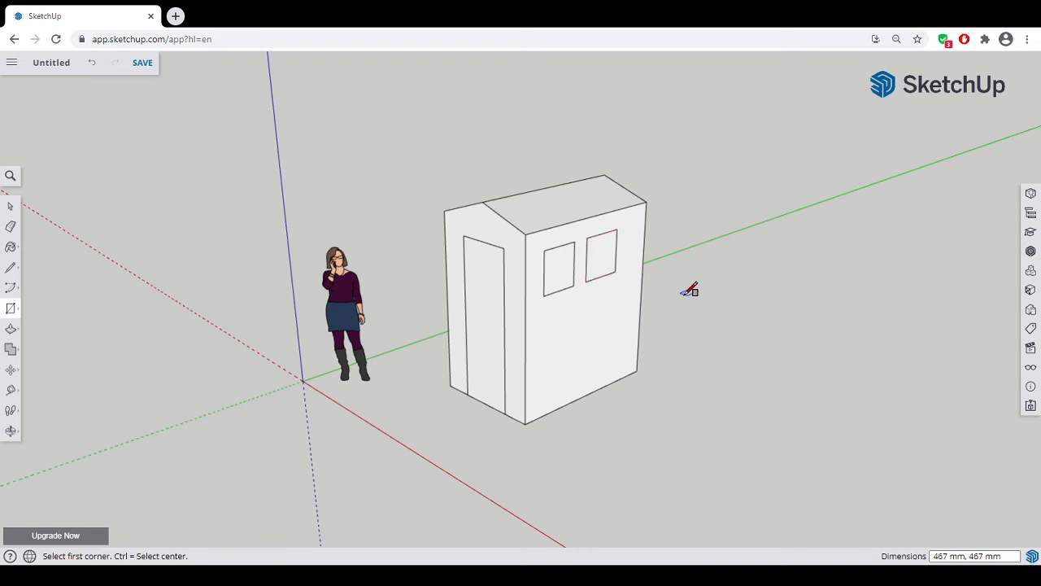
- Paint all the shed's outer walls and the door with the Cladding Siding Tan material
middle_click_drag(690, 290, 811, 312)
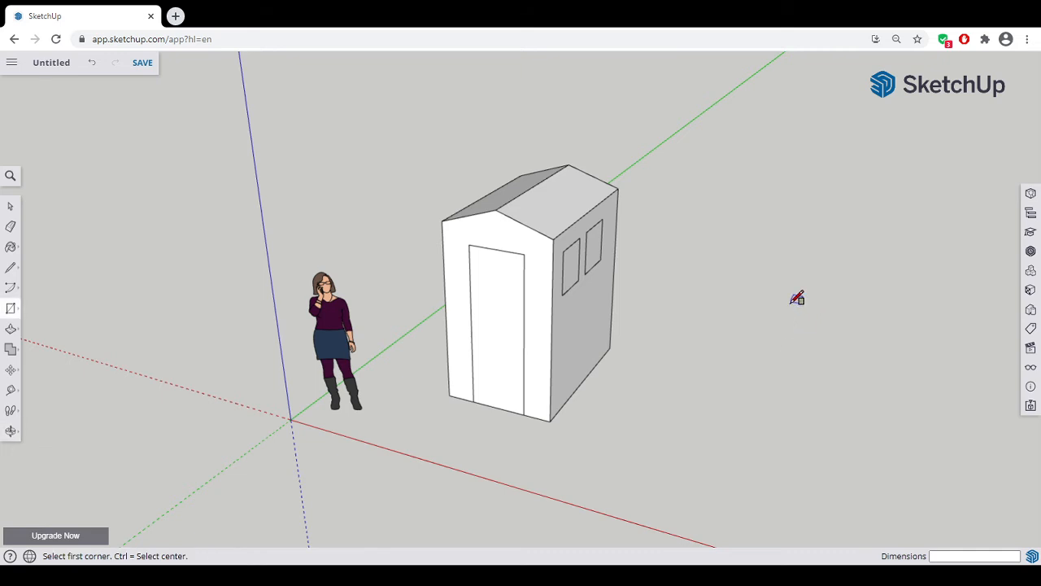
left_click(10, 247)
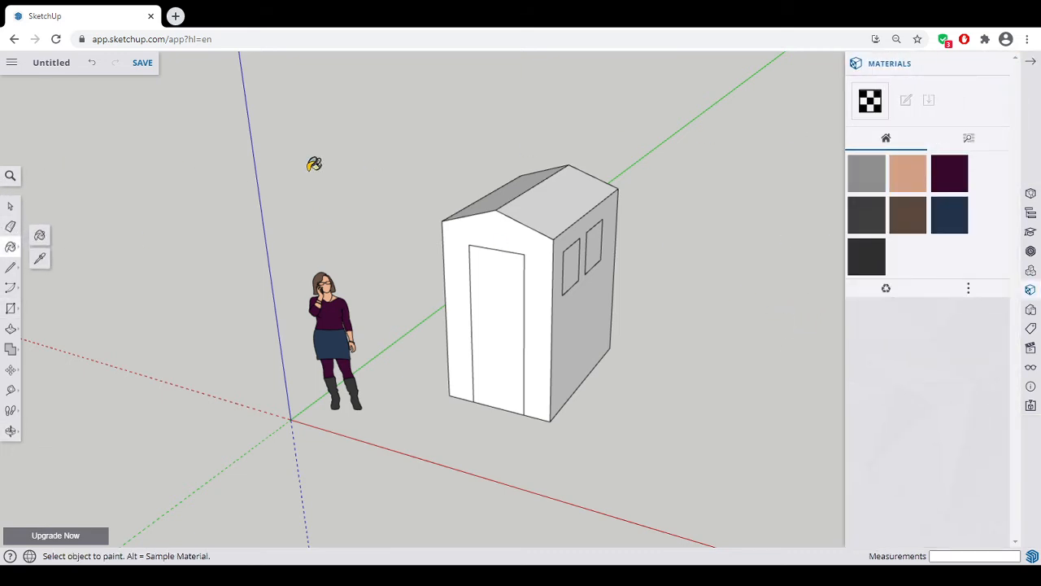
left_click(967, 138)
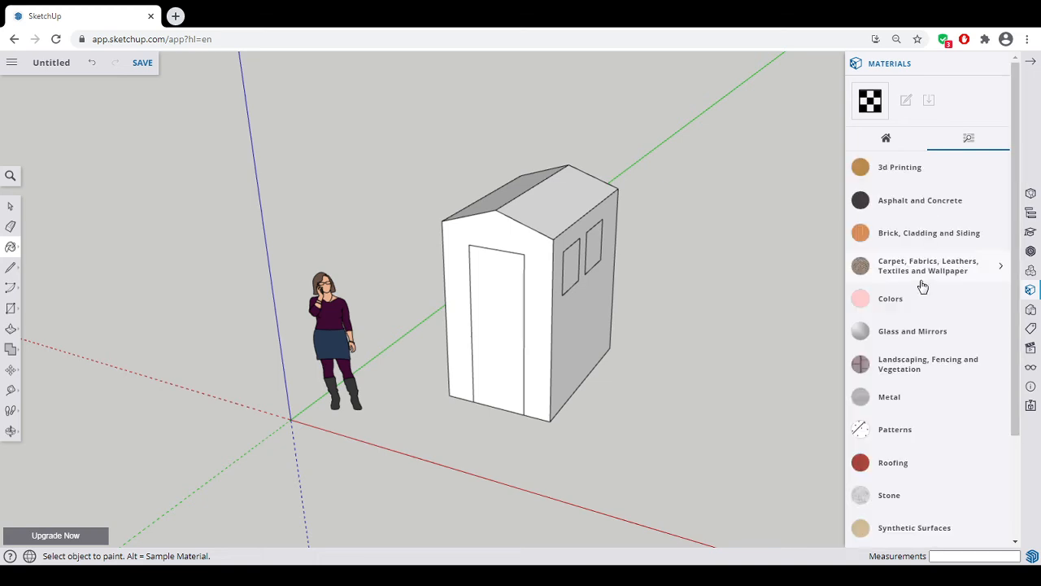
left_click(929, 234)
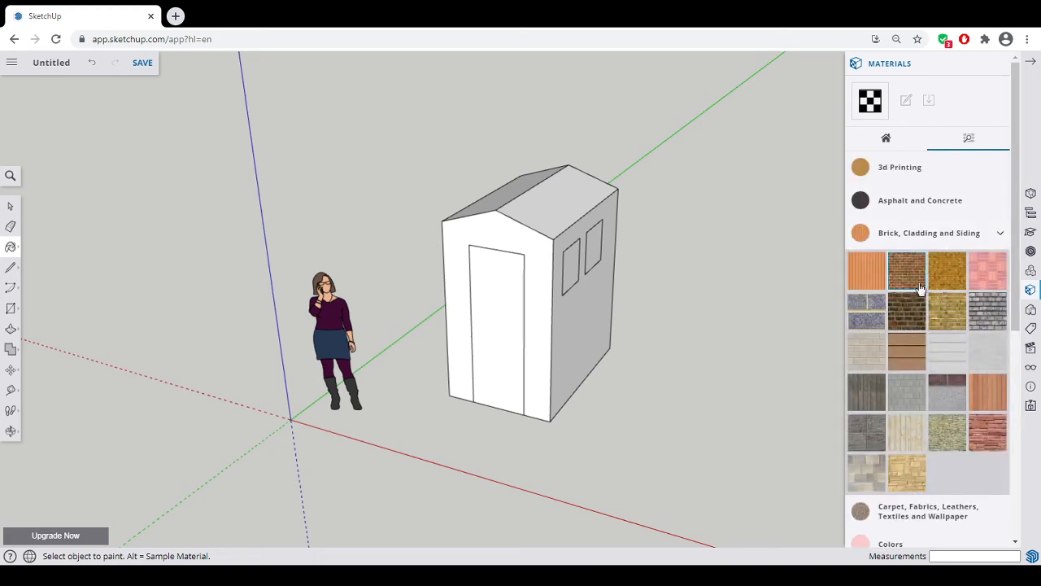
left_click(907, 366)
left_click(569, 342)
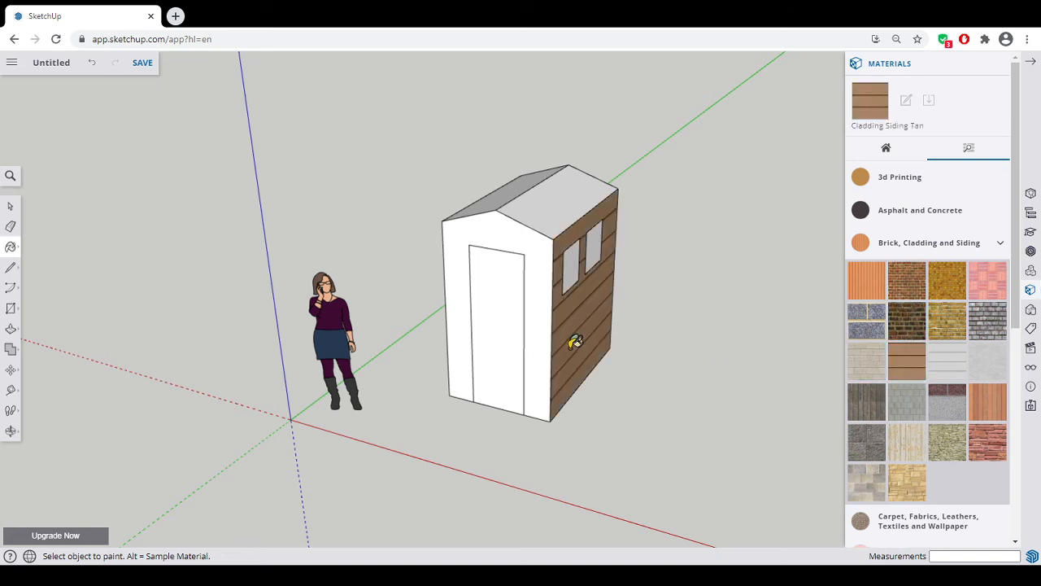
left_click(552, 344)
mouse_move(590, 275)
middle_mouse_down()
mouse_move(755, 293)
mouse_move(706, 305)
middle_mouse_up()
left_click(477, 282)
mouse_move(599, 291)
middle_mouse_down()
mouse_move(583, 295)
mouse_move(658, 298)
mouse_move(476, 295)
middle_mouse_up()
left_click(476, 295)
mouse_move(591, 293)
middle_mouse_down()
mouse_move(425, 307)
mouse_move(456, 325)
mouse_move(655, 317)
middle_mouse_up()
left_click(655, 317)
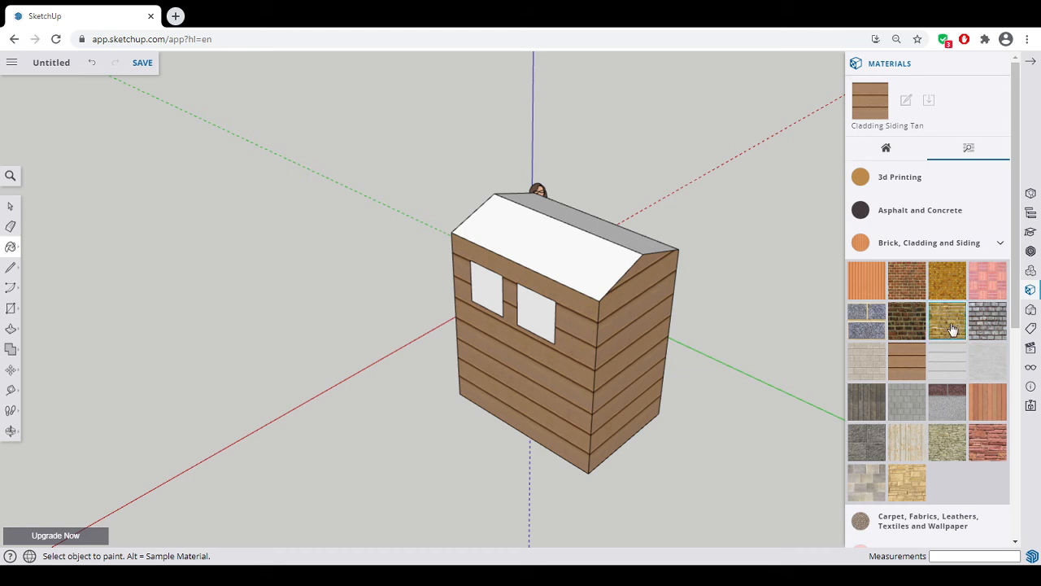
- Paint both roof slopes with the dark grey speckled material from Carpet, Fabrics, Leathers, Textiles and Wallpaper
scroll(884, 433, "down", 1)
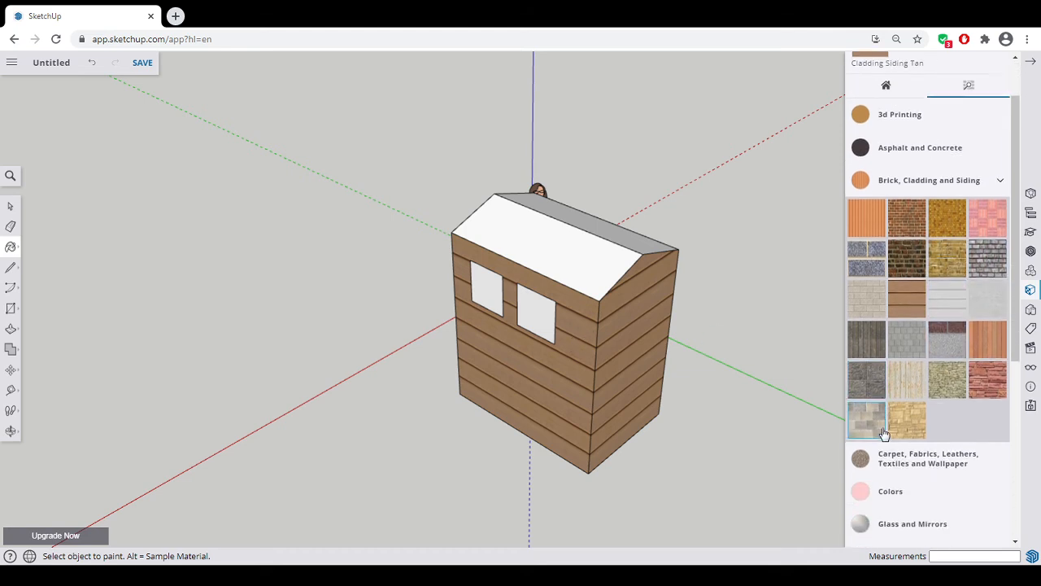
scroll(885, 434, "down", 2)
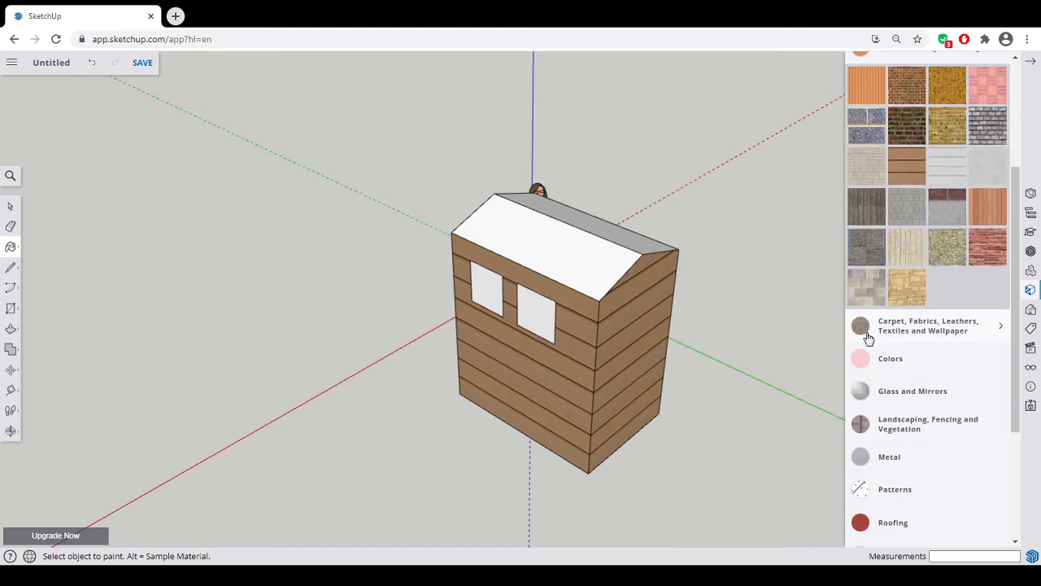
left_click(867, 328)
scroll(914, 398, "down", 3)
scroll(952, 342, "up", 1)
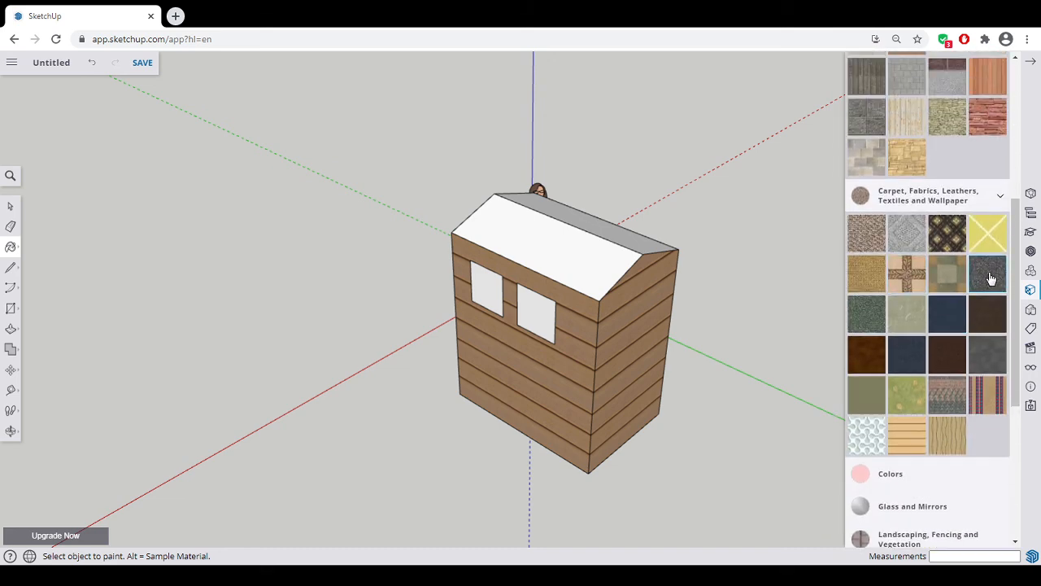
left_click(579, 257)
left_click(615, 232)
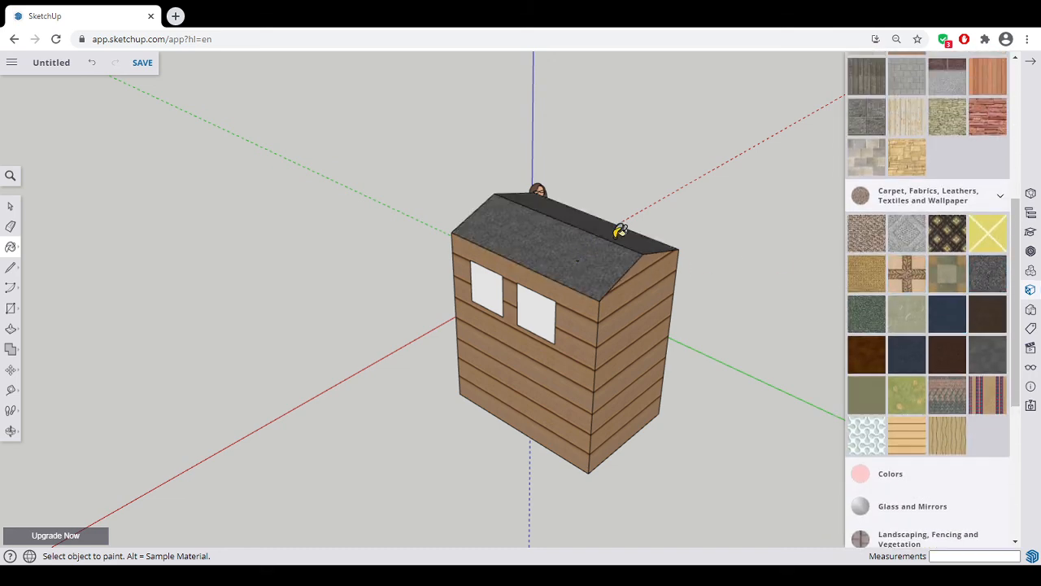
- Paint both side windows with the blue translucent material from Glass and Mirrors, and close the materials list
mouse_move(455, 344)
middle_mouse_down()
mouse_move(434, 360)
mouse_move(740, 355)
middle_mouse_up()
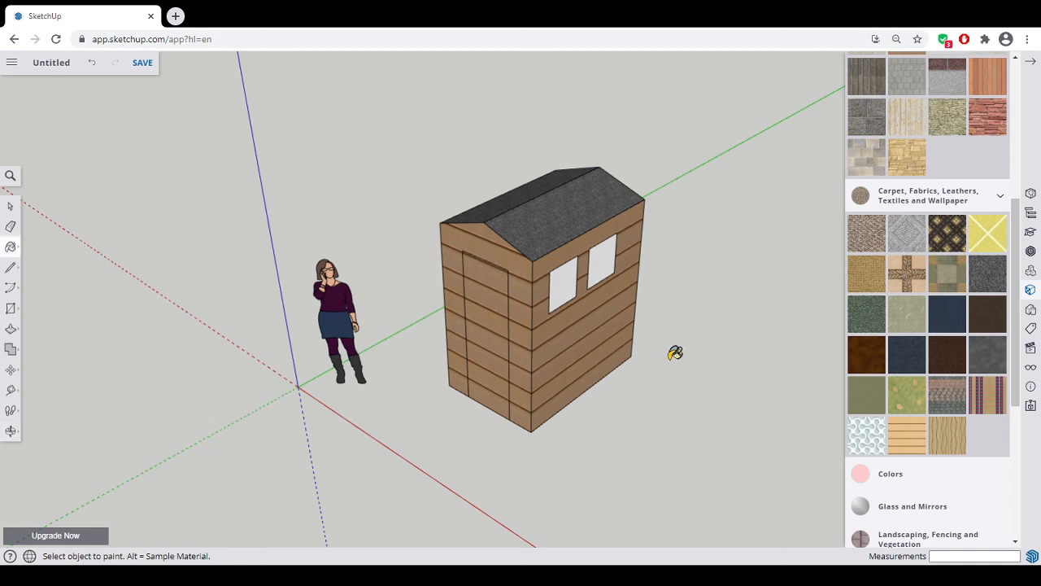
scroll(911, 369, "down", 3)
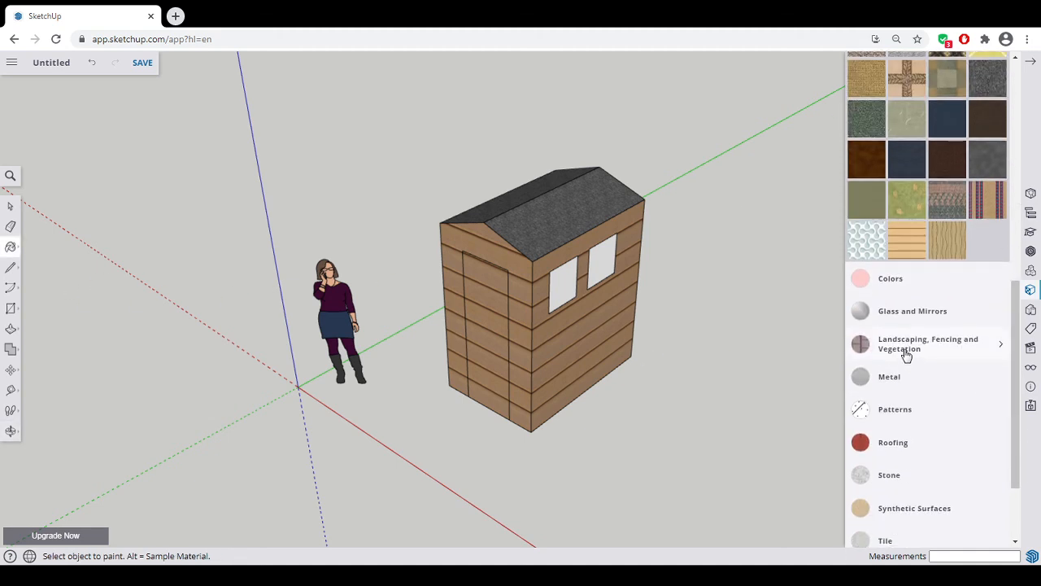
left_click(906, 315)
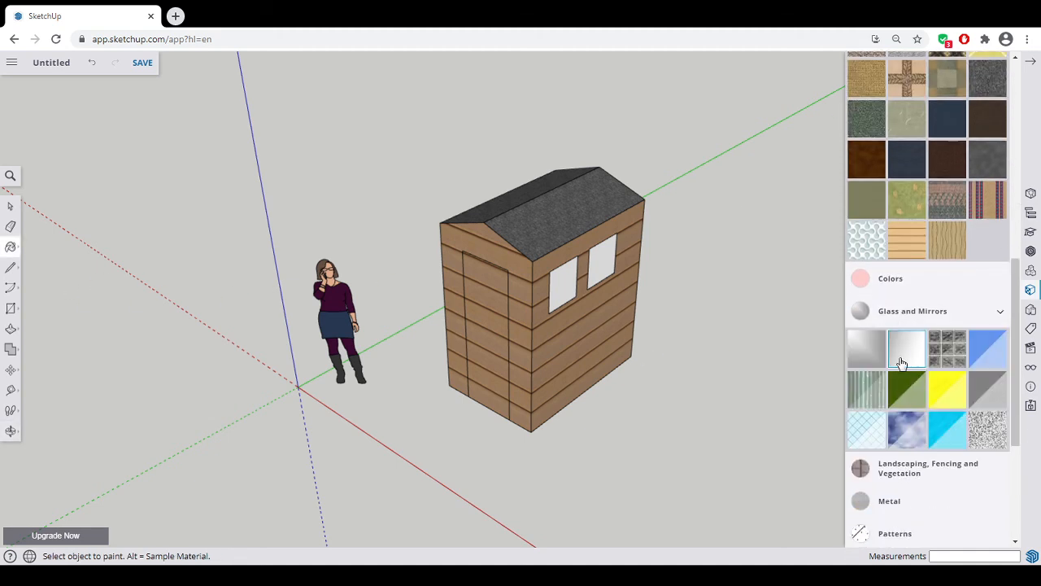
left_click(991, 363)
left_click(571, 286)
left_click(605, 269)
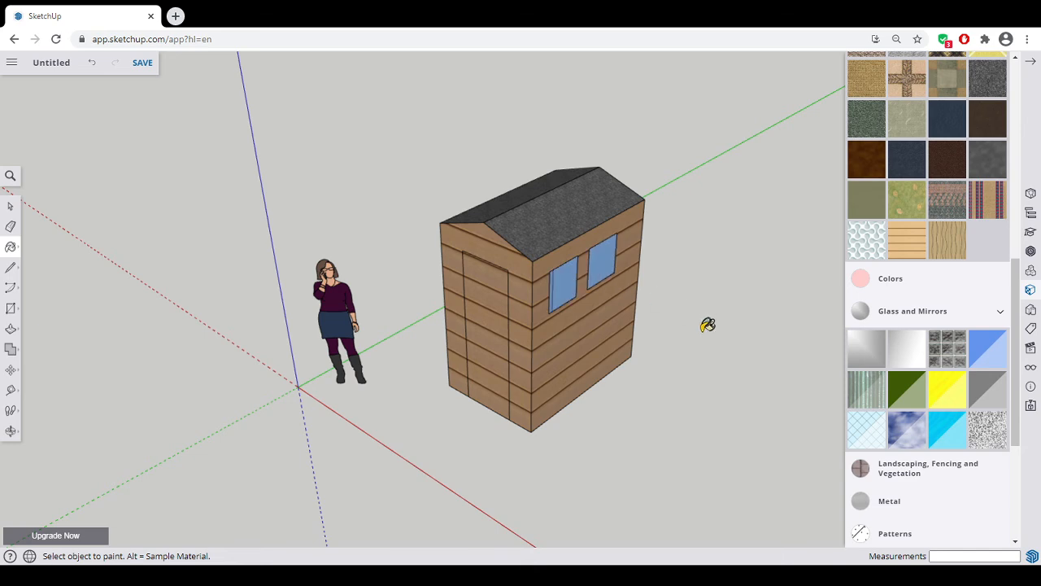
middle_click_drag(708, 325, 756, 342)
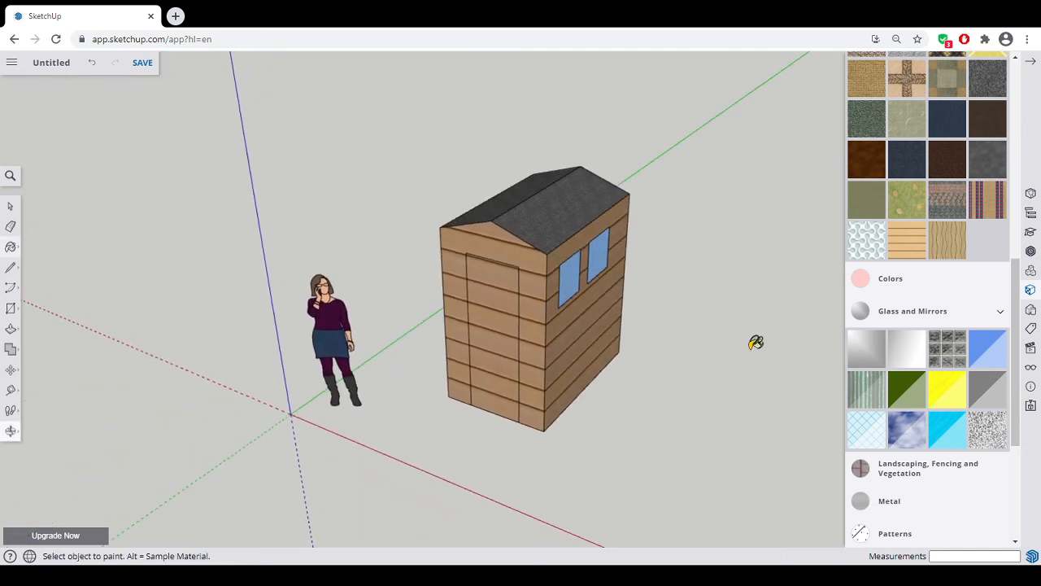
left_click(1030, 62)
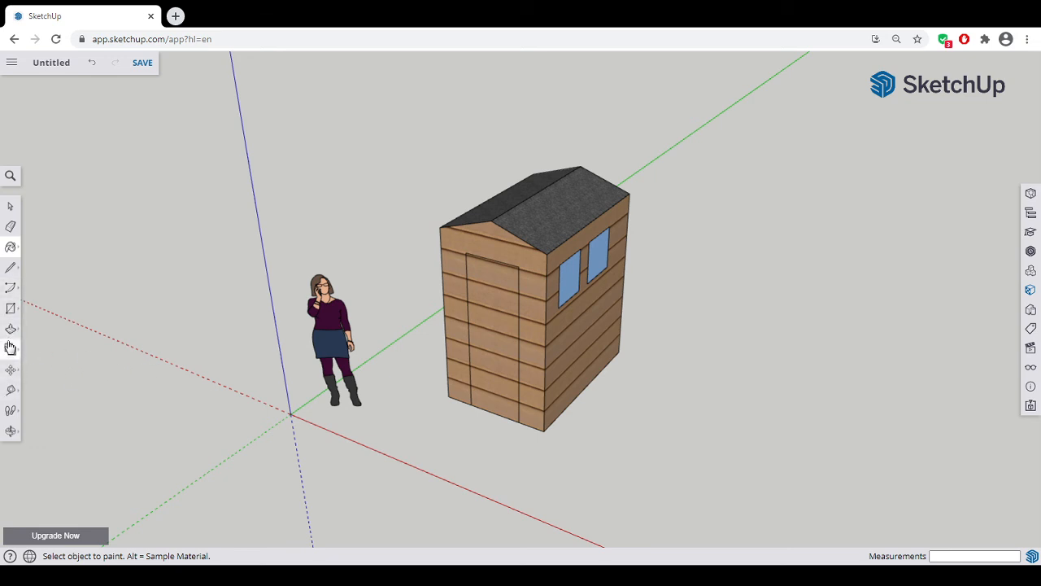
- Add linear dimensions along the shed's front and right base edges, offset outside the walls
left_click(13, 391)
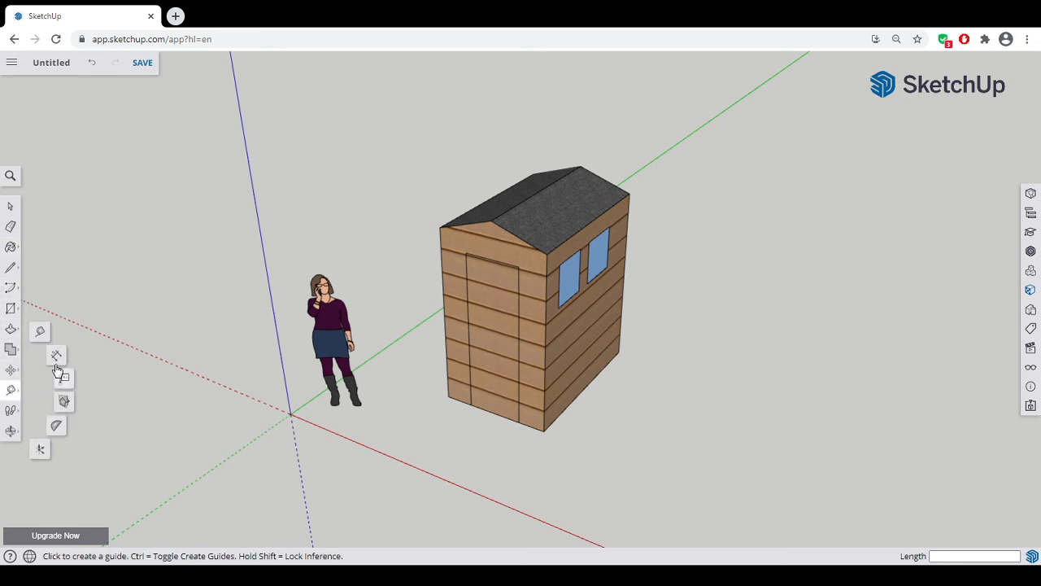
left_click(56, 358)
left_click(449, 399)
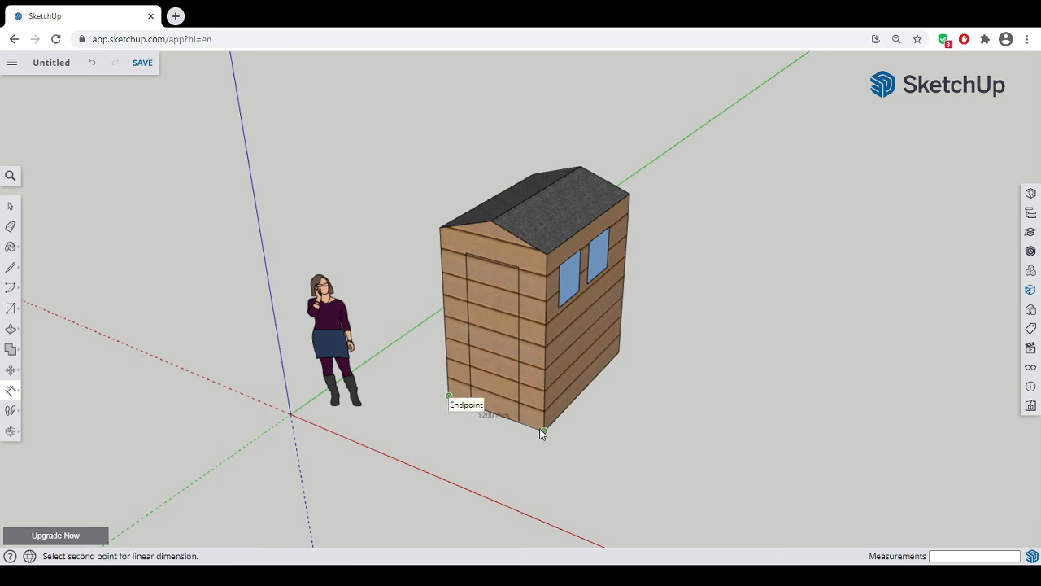
left_click(543, 432)
left_click(545, 444)
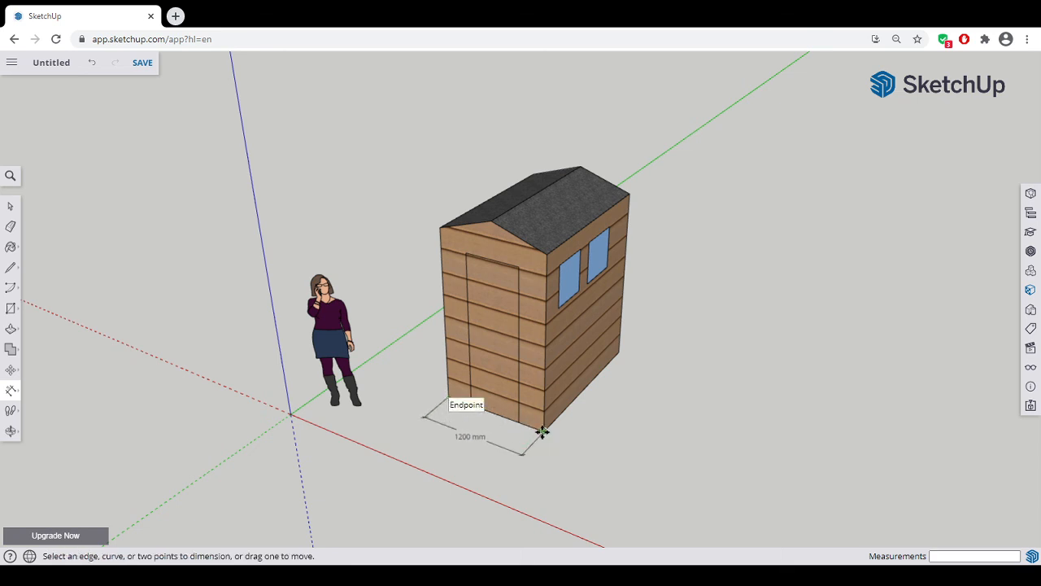
left_click(543, 432)
left_click(620, 354)
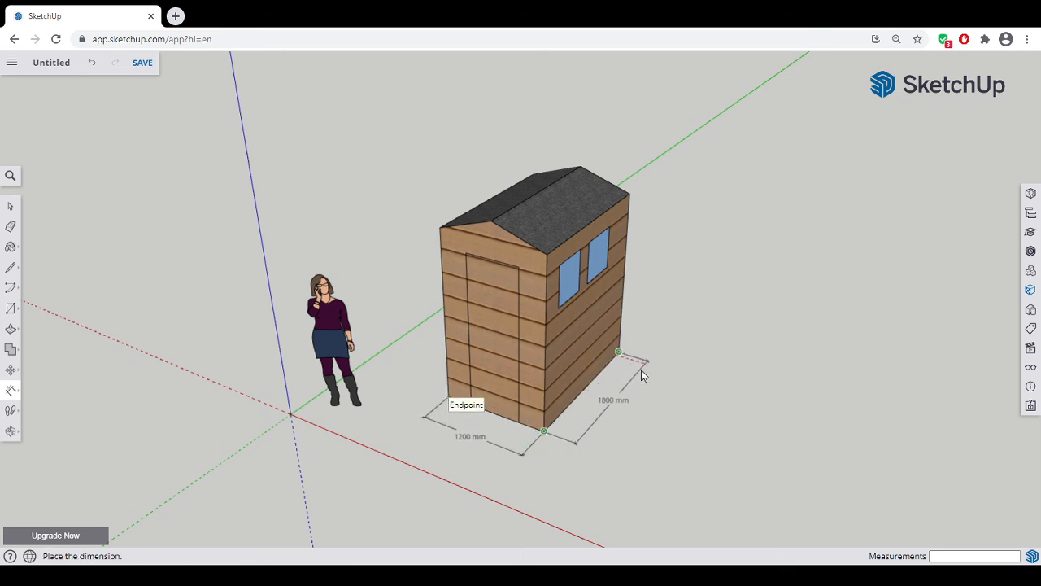
left_click(639, 368)
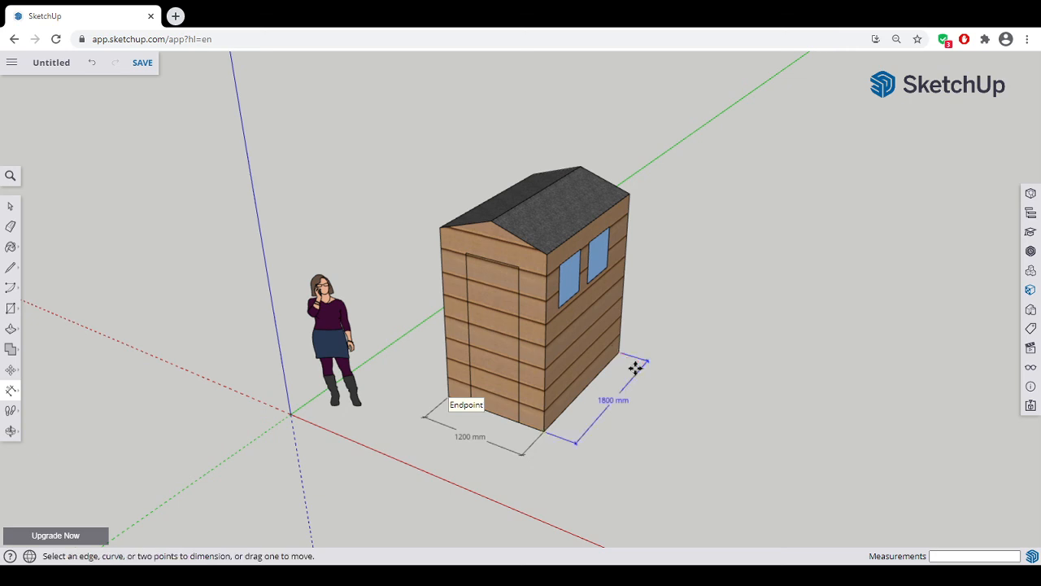
- Dimension the front wall's height at its left corner and the full height to the roof ridge, placing both beside the shed
left_click(449, 399)
left_click(439, 228)
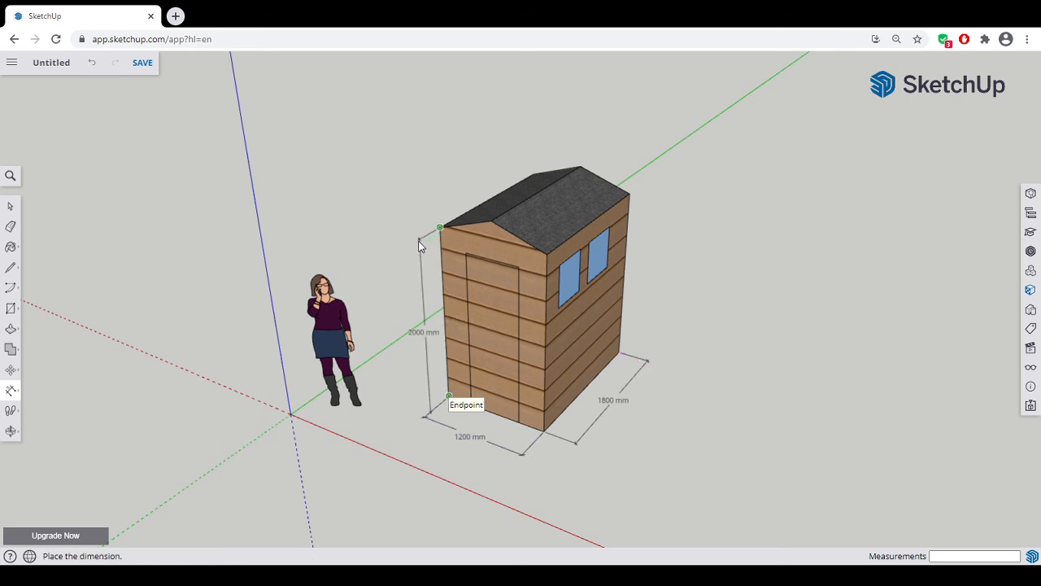
left_click(416, 248)
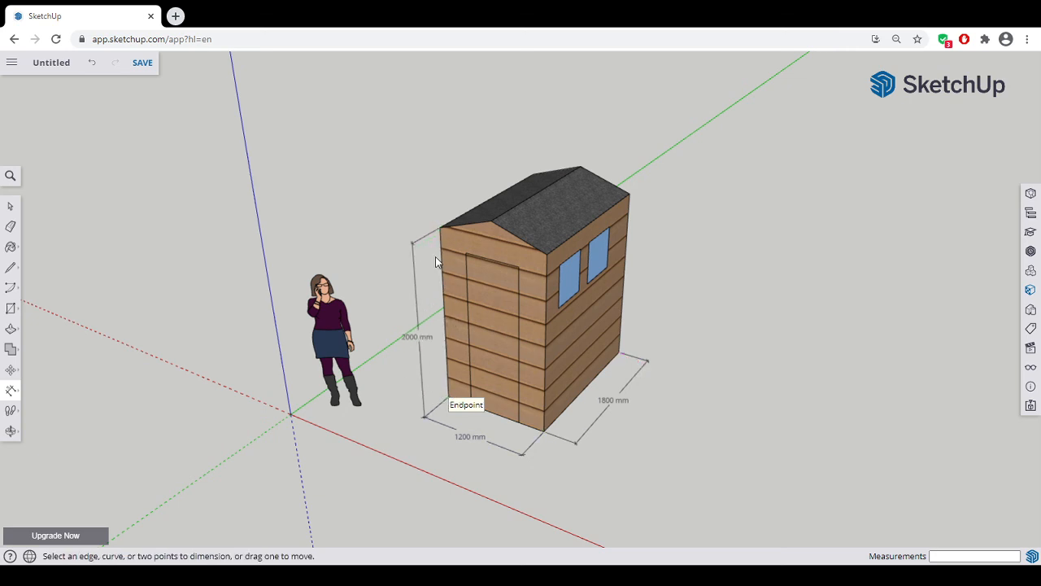
left_click(494, 414)
left_click(491, 222)
left_click(475, 238)
left_click(483, 324)
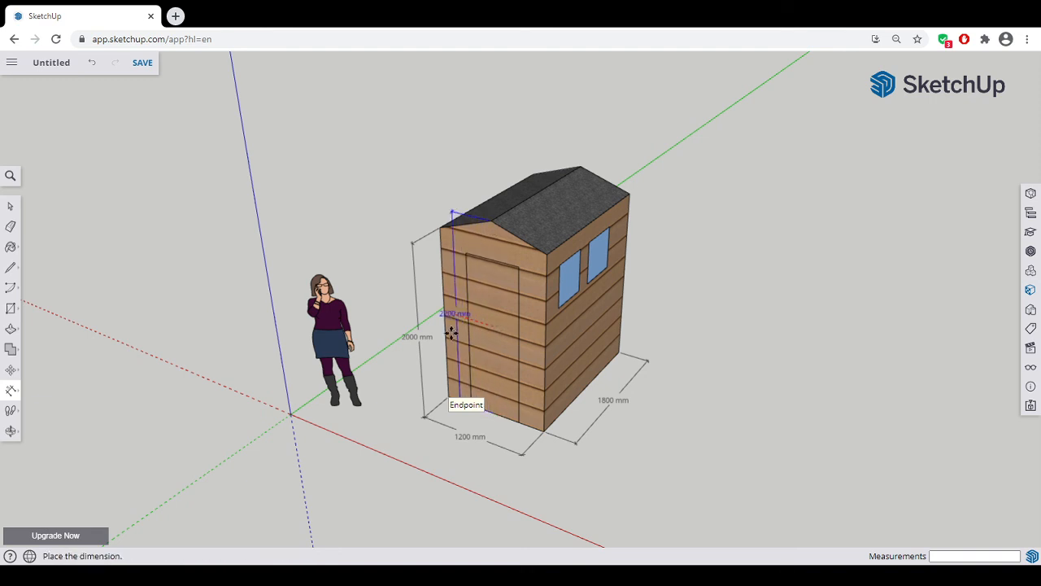
left_click(399, 305)
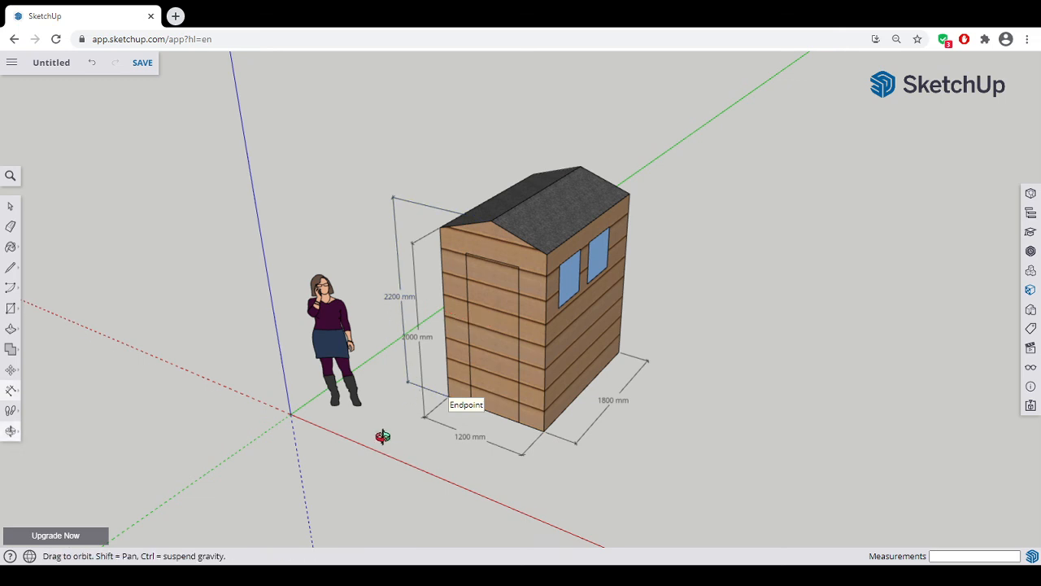
- Draw a ground rectangle about 1173 x 1546 mm to the right of the shed, and try to resize it to 200 x 200 mm
middle_click_drag(383, 434, 494, 339)
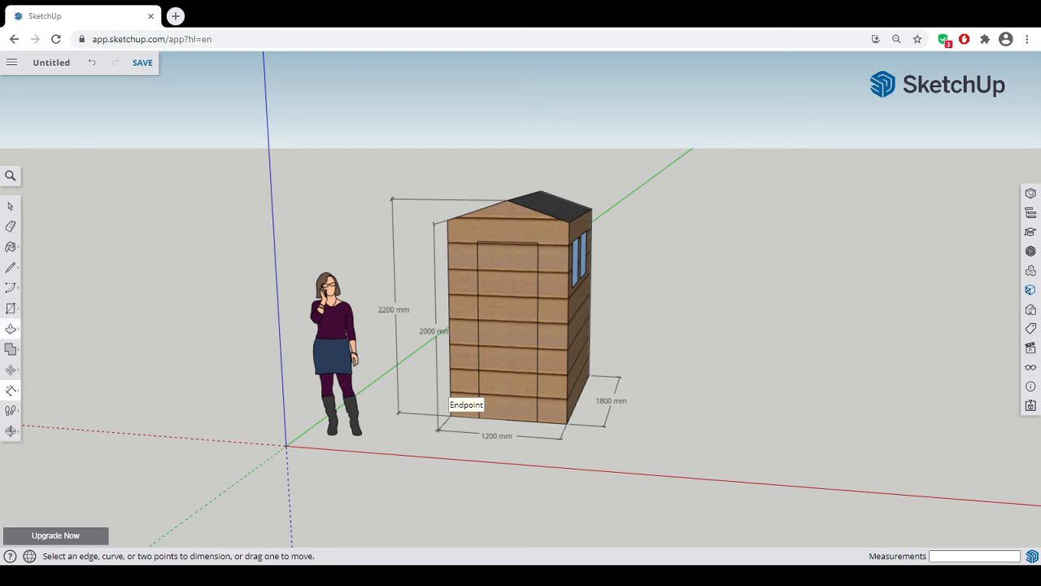
left_click(10, 309)
left_click(672, 437)
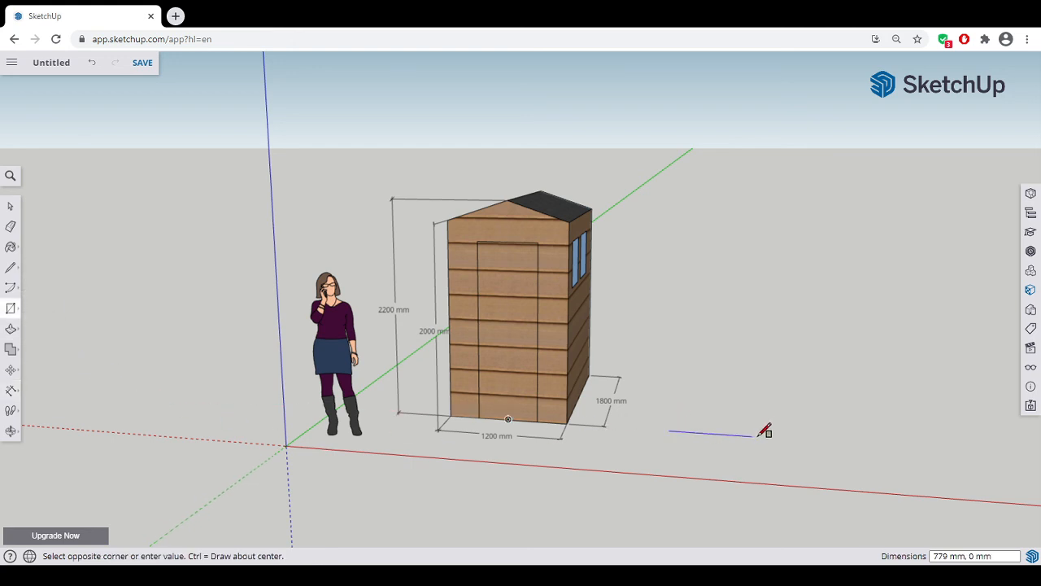
left_click(781, 389)
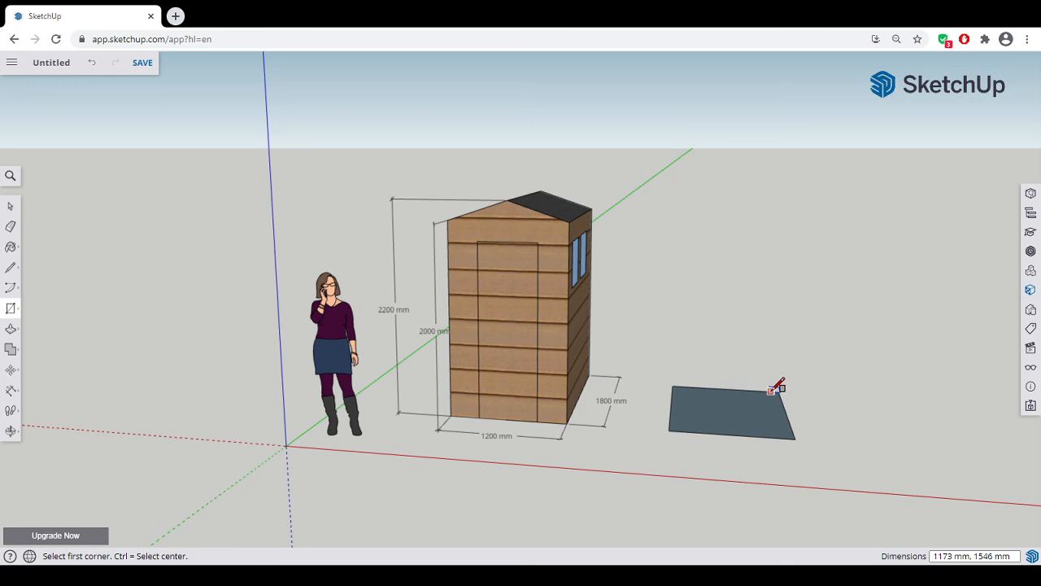
type("2")
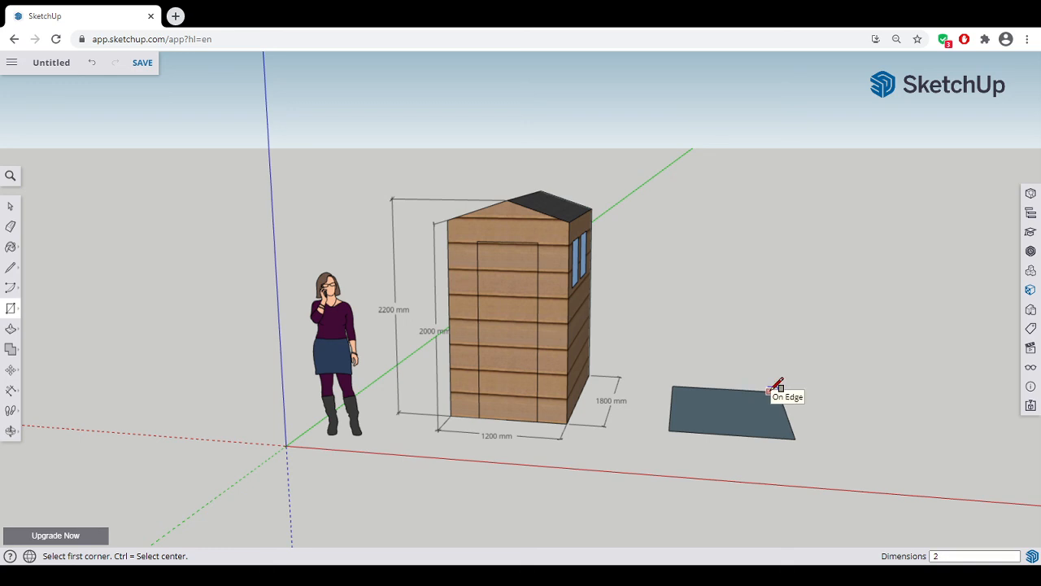
type("00, 200")
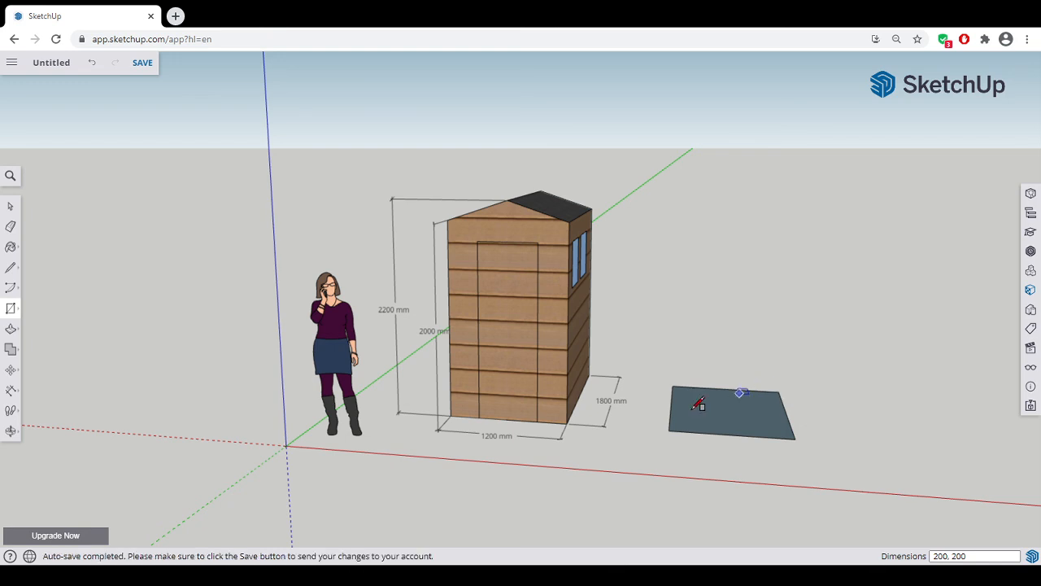
middle_click_drag(539, 456, 476, 502)
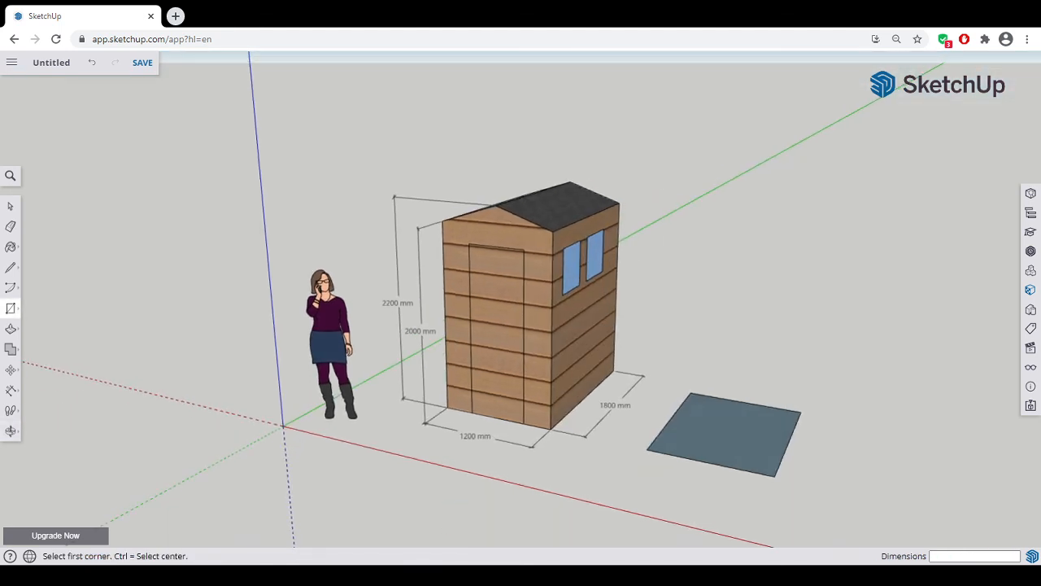